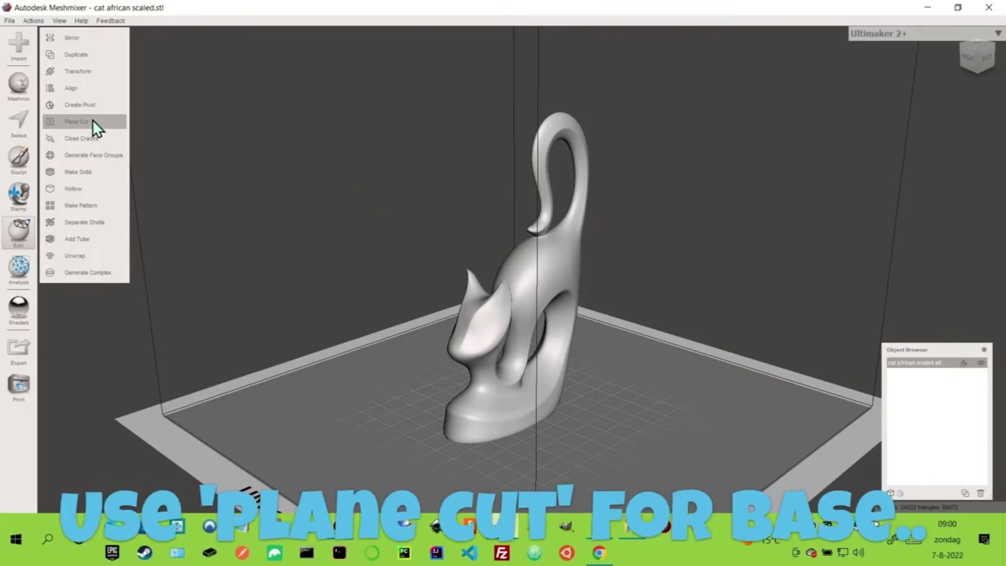
Plane-cut the cat just above its base with Slice (Keep Both) and separate the two resulting shells.
{"action": "left_click", "coordinate": [92, 120]}
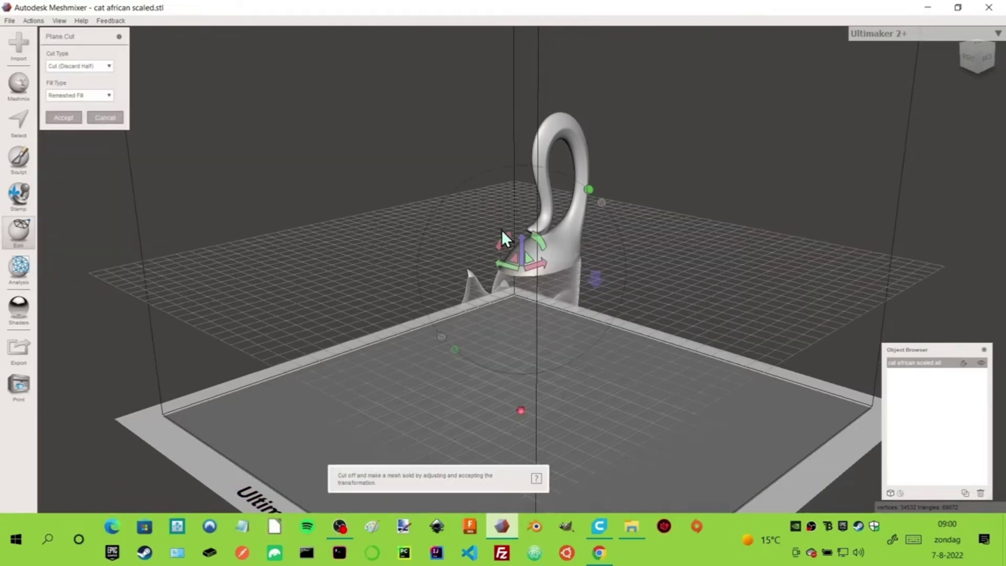
{"action": "left_click_drag", "start_coordinate": [520, 237], "coordinate": [521, 367]}
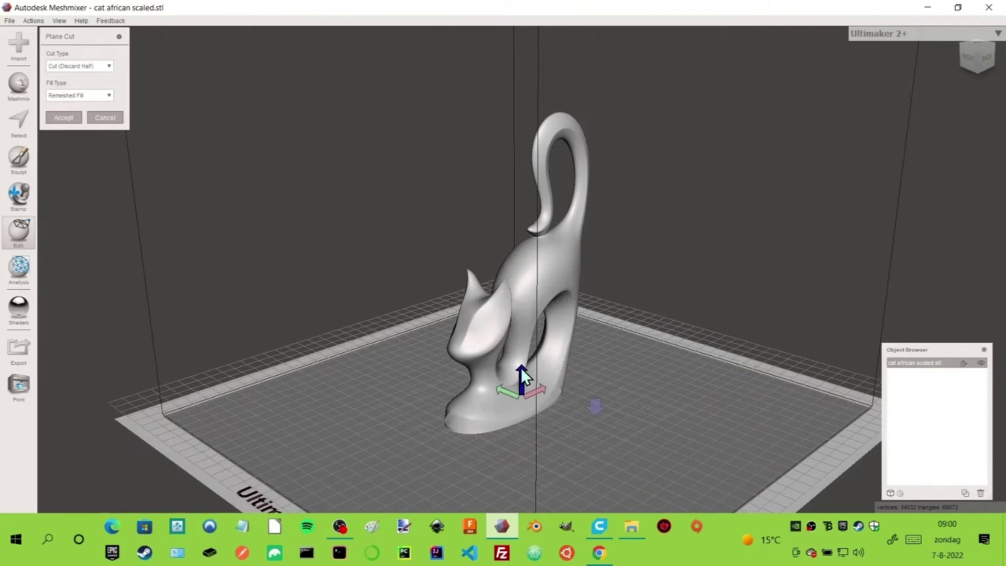
{"action": "left_click", "coordinate": [63, 66]}
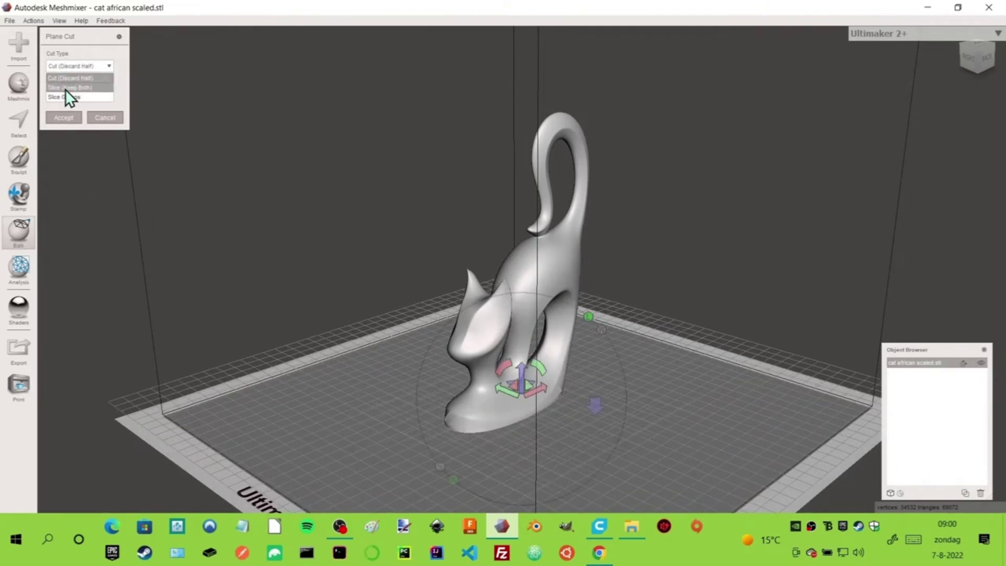
{"action": "left_click", "coordinate": [63, 84]}
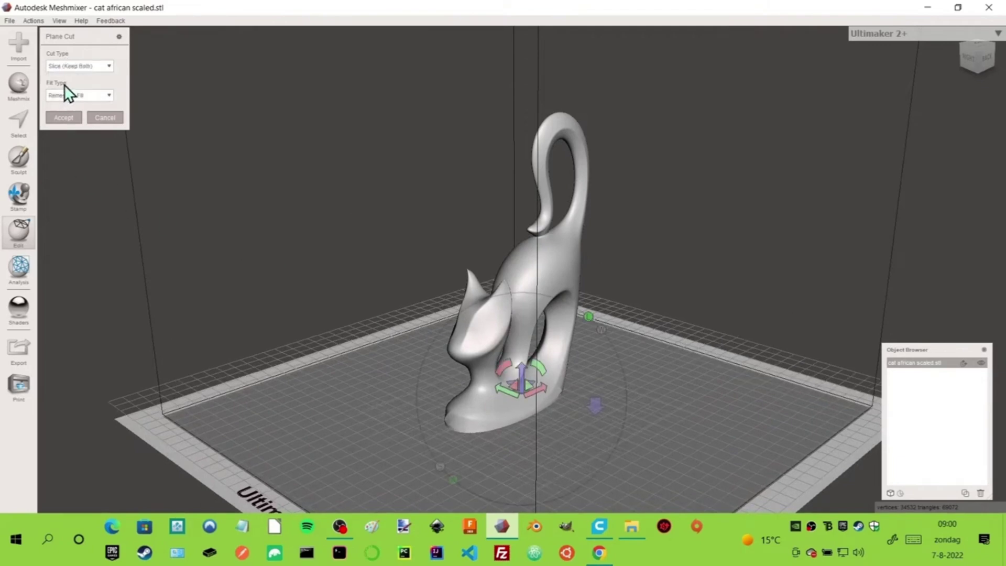
{"action": "left_click", "coordinate": [65, 116]}
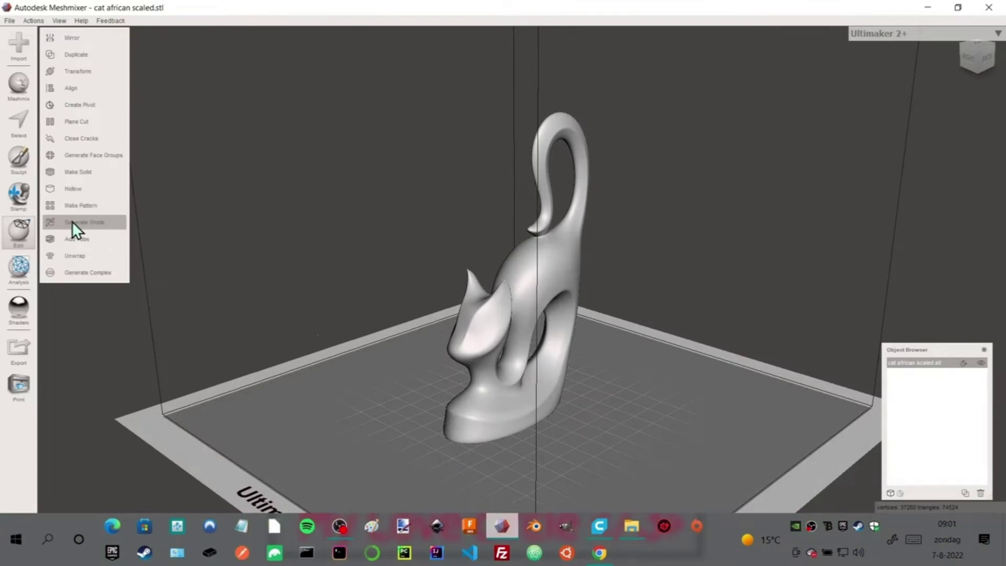
{"action": "left_click", "coordinate": [108, 221]}
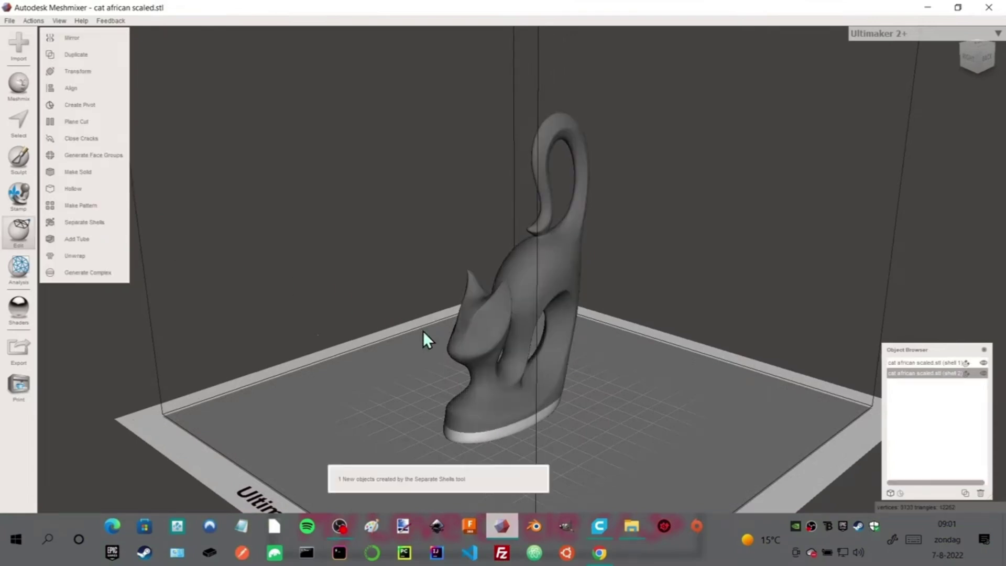
Remesh the entire upper cat shell in Relative Density mode with the wireframe shown, leaving nothing selected.
{"action": "left_click", "coordinate": [483, 392]}
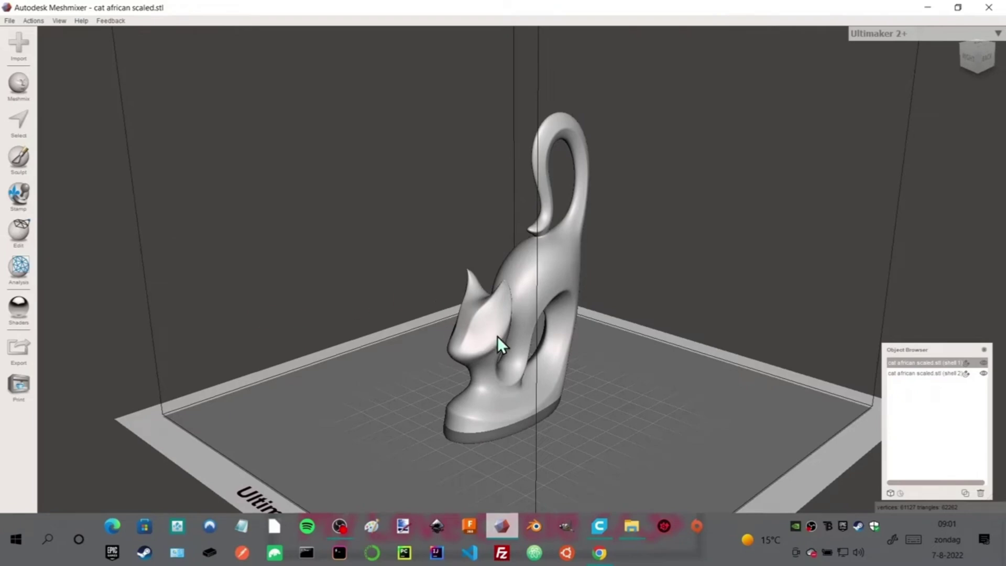
{"action": "key", "text": "ctrl+a"}
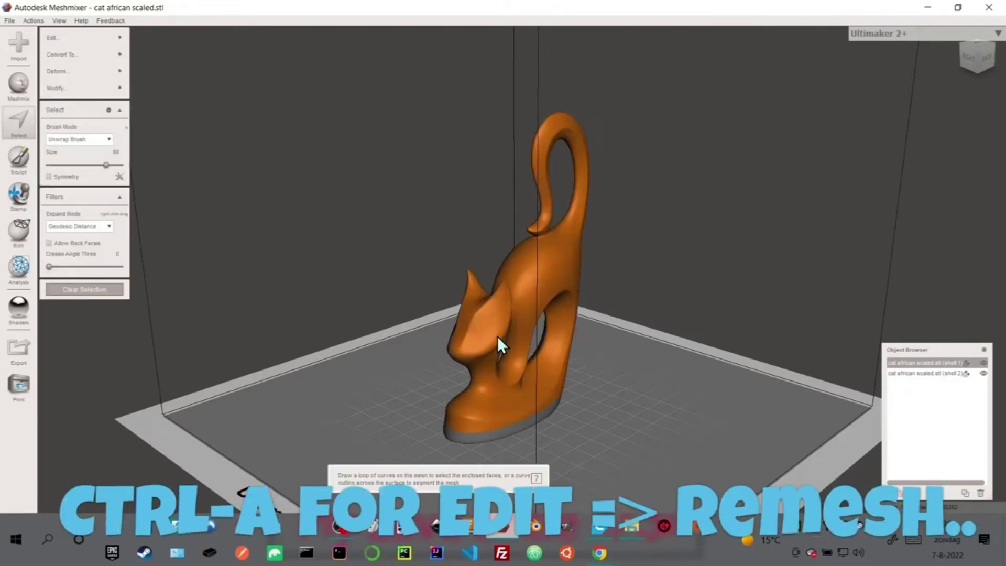
{"action": "mouse_move", "coordinate": [108, 54]}
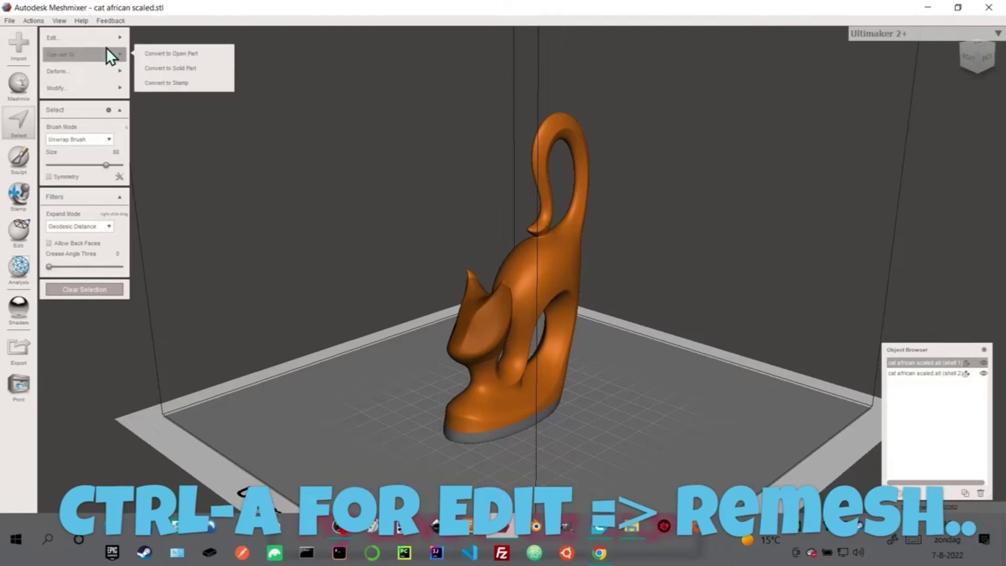
{"action": "mouse_move", "coordinate": [104, 37]}
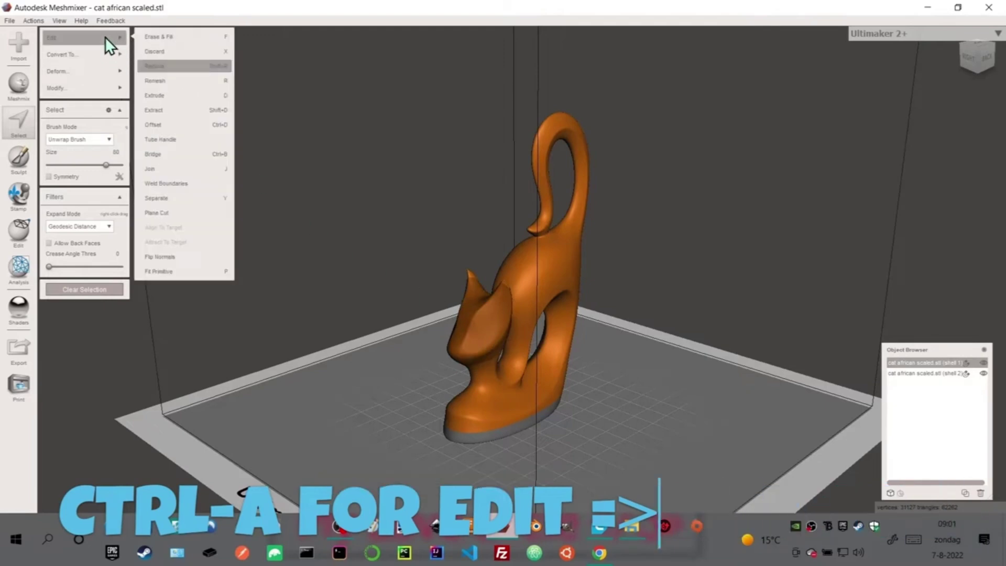
{"action": "left_click", "coordinate": [177, 82]}
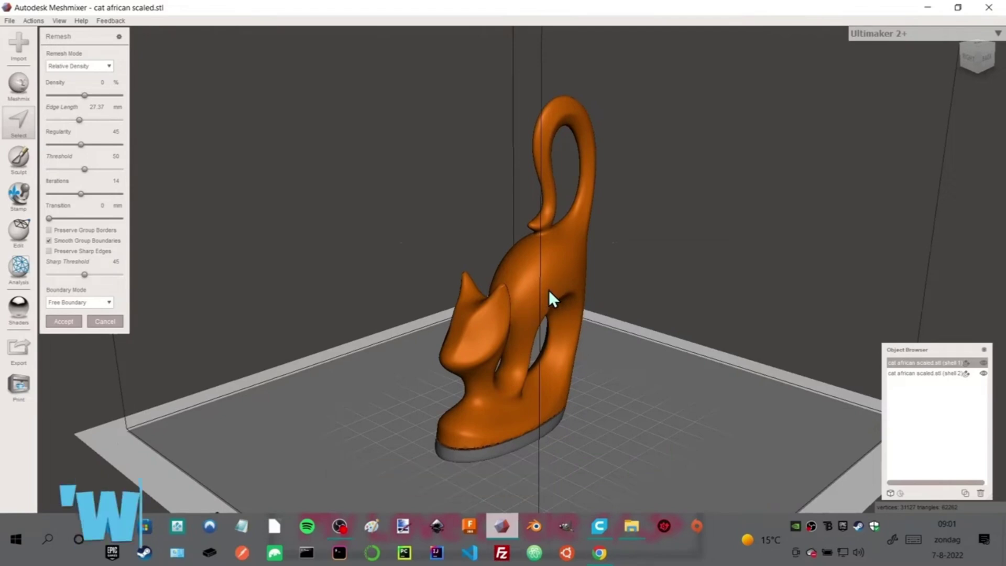
{"action": "key", "text": "w"}
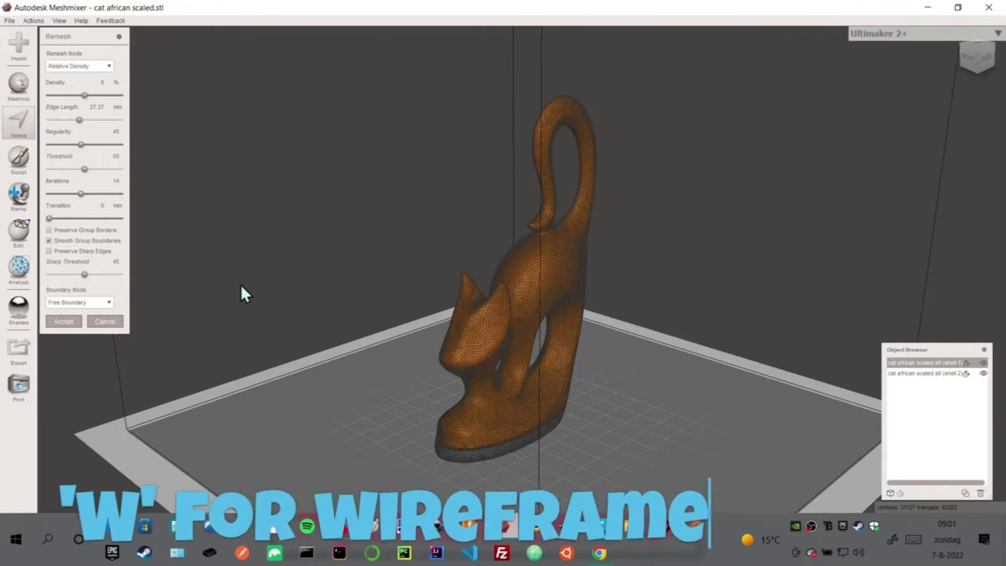
{"action": "left_click", "coordinate": [72, 319]}
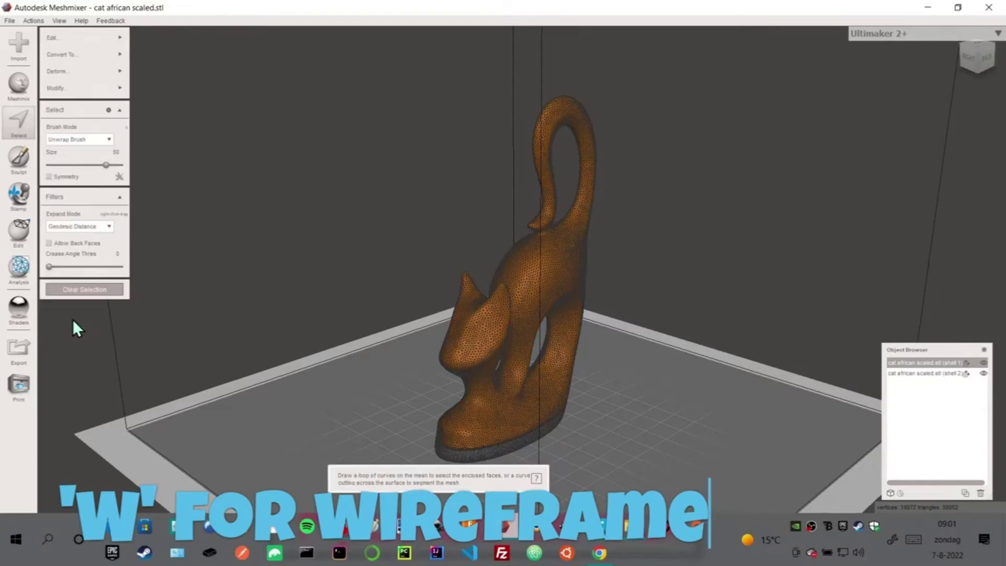
{"action": "left_click", "coordinate": [83, 287]}
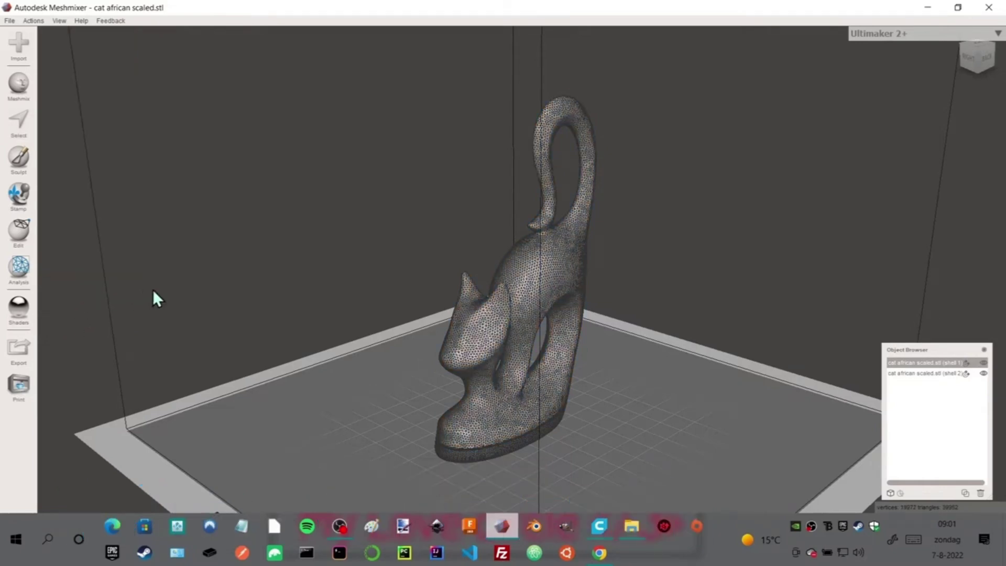
Coarsen the mesh on one side of the cat's head, legs and lower body with the Reduce sculpting brush.
{"action": "left_click", "coordinate": [19, 155]}
{"action": "mouse_move", "coordinate": [74, 56]}
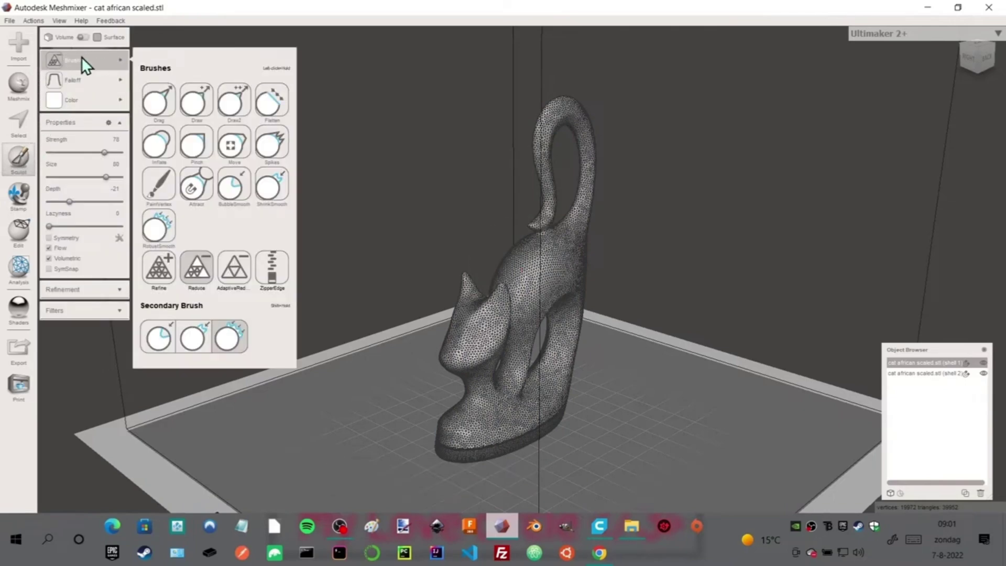
{"action": "left_click", "coordinate": [200, 265]}
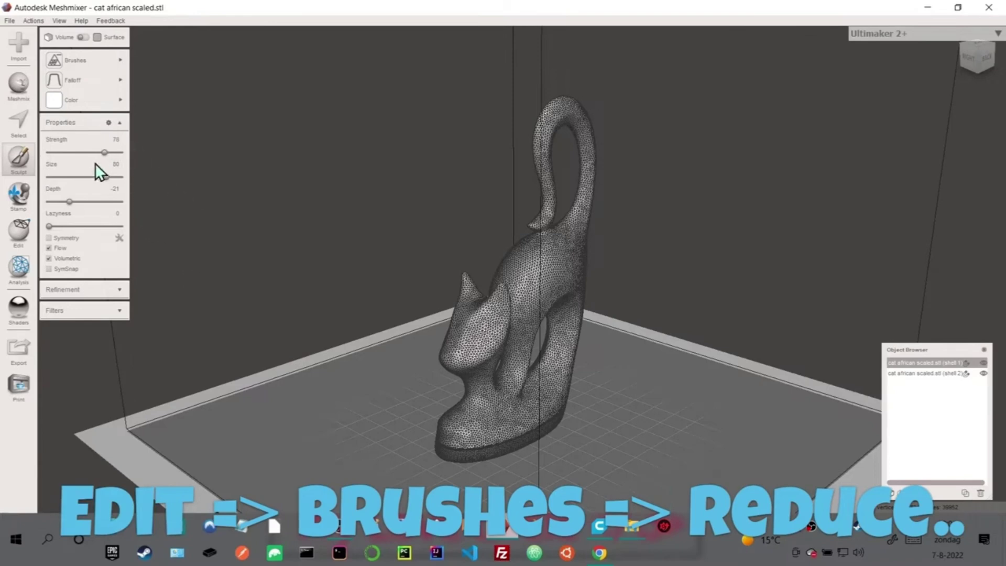
{"action": "scroll", "coordinate": [476, 357], "scroll_direction": "up", "scroll_amount": 3}
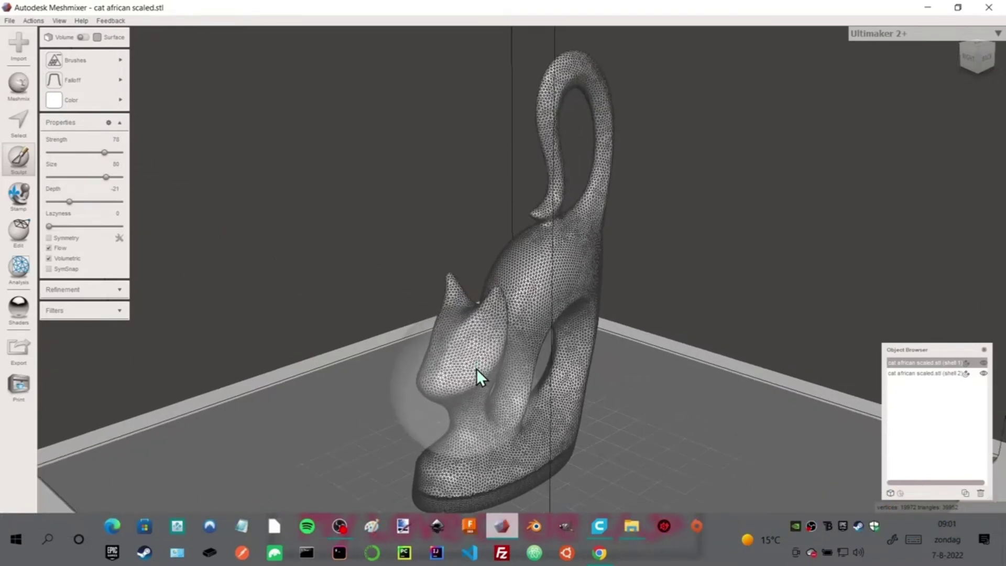
{"action": "mouse_move", "coordinate": [477, 369]}
{"action": "left_mouse_down"}
{"action": "mouse_move", "coordinate": [459, 452]}
{"action": "mouse_move", "coordinate": [493, 453]}
{"action": "mouse_move", "coordinate": [550, 428]}
{"action": "left_mouse_up"}
{"action": "right_click_drag", "start_coordinate": [550, 428], "coordinate": [455, 424]}
{"action": "mouse_move", "coordinate": [455, 423]}
{"action": "left_mouse_down"}
{"action": "mouse_move", "coordinate": [534, 416]}
{"action": "mouse_move", "coordinate": [594, 366]}
{"action": "mouse_move", "coordinate": [602, 304]}
{"action": "mouse_move", "coordinate": [571, 273]}
{"action": "mouse_move", "coordinate": [535, 290]}
{"action": "mouse_move", "coordinate": [499, 355]}
{"action": "mouse_move", "coordinate": [411, 349]}
{"action": "mouse_move", "coordinate": [420, 358]}
{"action": "left_mouse_up"}
{"action": "mouse_move", "coordinate": [420, 358]}
{"action": "right_mouse_down"}
{"action": "mouse_move", "coordinate": [438, 398]}
{"action": "mouse_move", "coordinate": [625, 385]}
{"action": "right_mouse_up"}
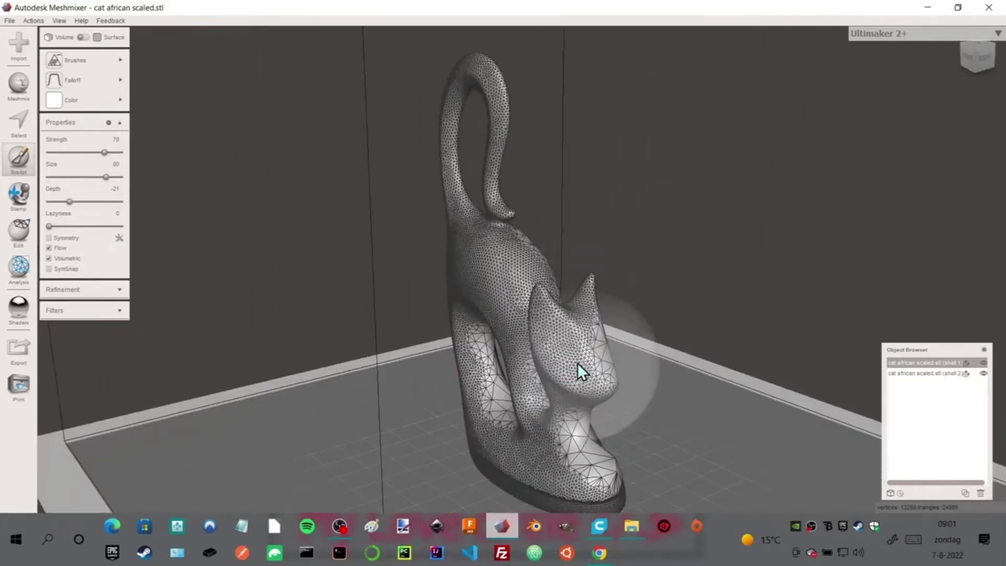
Reduce the mesh density on the opposite side of the head, body and legs, and around the rear of the cat.
{"action": "left_click_drag", "start_coordinate": [576, 362], "coordinate": [567, 425]}
{"action": "right_click_drag", "start_coordinate": [567, 425], "coordinate": [616, 372]}
{"action": "mouse_move", "coordinate": [617, 372]}
{"action": "left_mouse_down"}
{"action": "mouse_move", "coordinate": [605, 440]}
{"action": "mouse_move", "coordinate": [485, 439]}
{"action": "mouse_move", "coordinate": [533, 371]}
{"action": "mouse_move", "coordinate": [533, 349]}
{"action": "mouse_move", "coordinate": [521, 310]}
{"action": "mouse_move", "coordinate": [461, 278]}
{"action": "mouse_move", "coordinate": [456, 330]}
{"action": "left_mouse_up"}
{"action": "right_click_drag", "start_coordinate": [456, 330], "coordinate": [532, 330]}
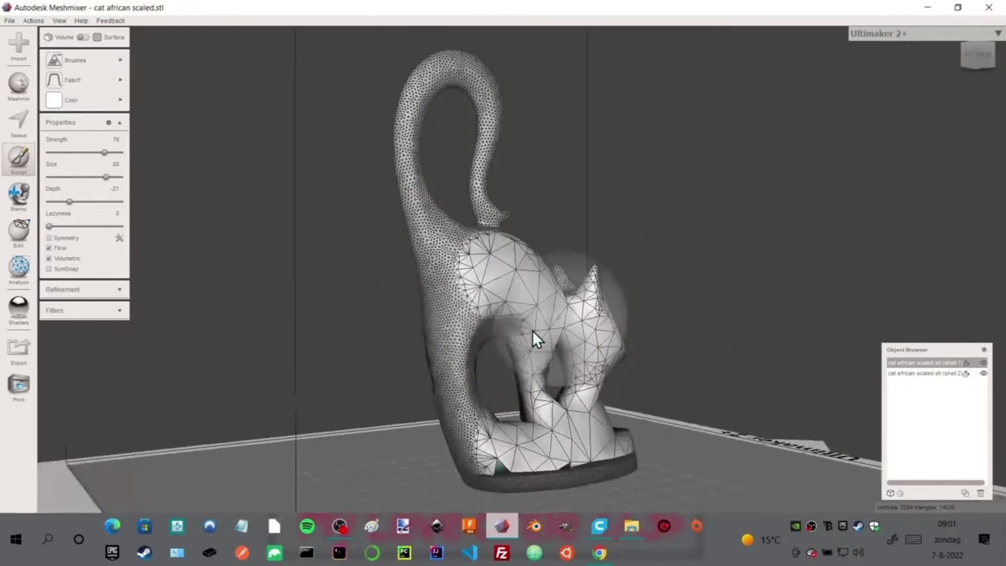
{"action": "left_click_drag", "start_coordinate": [470, 407], "coordinate": [440, 254]}
{"action": "mouse_move", "coordinate": [439, 253]}
{"action": "right_mouse_down"}
{"action": "mouse_move", "coordinate": [478, 353]}
{"action": "mouse_move", "coordinate": [647, 360]}
{"action": "right_mouse_up"}
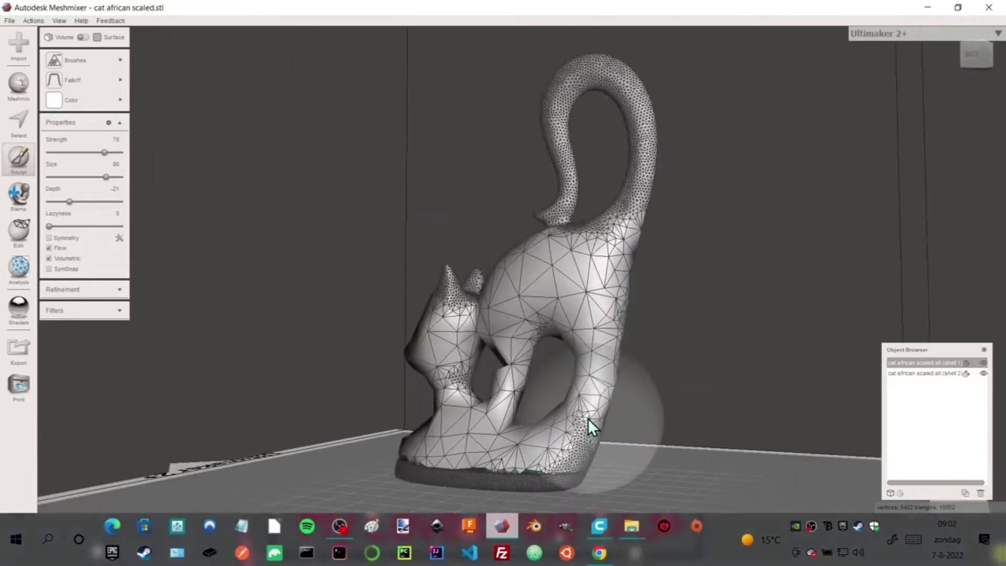
{"action": "left_click_drag", "start_coordinate": [587, 418], "coordinate": [578, 425]}
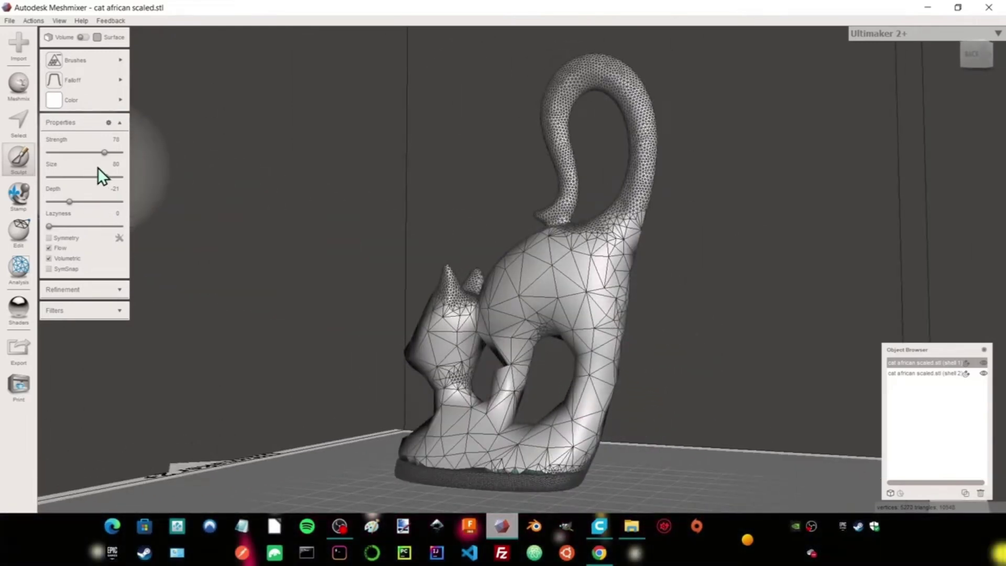
Set the Reduce brush to size 51 and strength 75, and coarsen the mesh along the tail and upper back.
{"action": "mouse_move", "coordinate": [98, 167]}
{"action": "left_mouse_down"}
{"action": "mouse_move", "coordinate": [106, 154]}
{"action": "mouse_move", "coordinate": [88, 152]}
{"action": "mouse_move", "coordinate": [104, 178]}
{"action": "mouse_move", "coordinate": [86, 177]}
{"action": "left_mouse_up"}
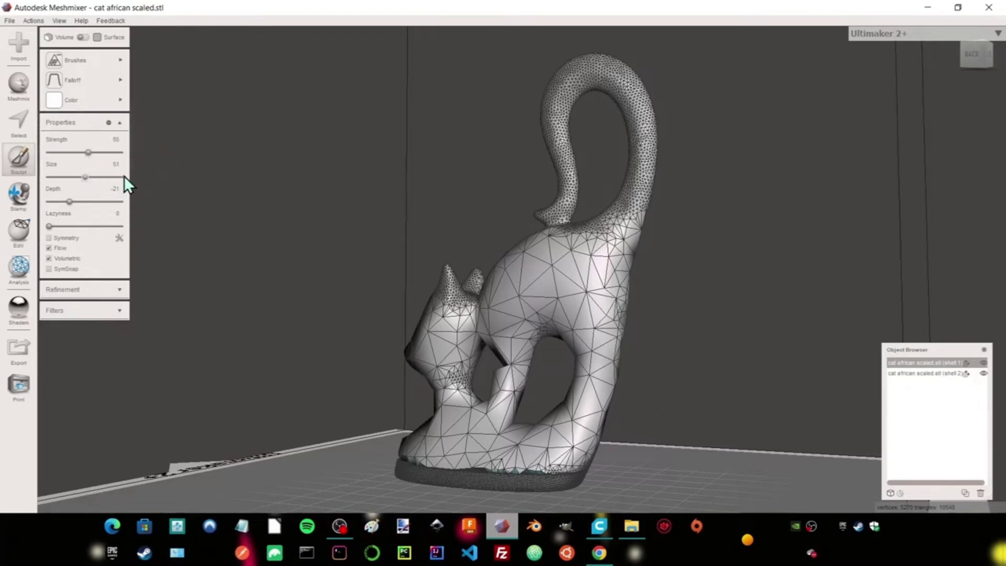
{"action": "left_click_drag", "start_coordinate": [631, 202], "coordinate": [639, 140]}
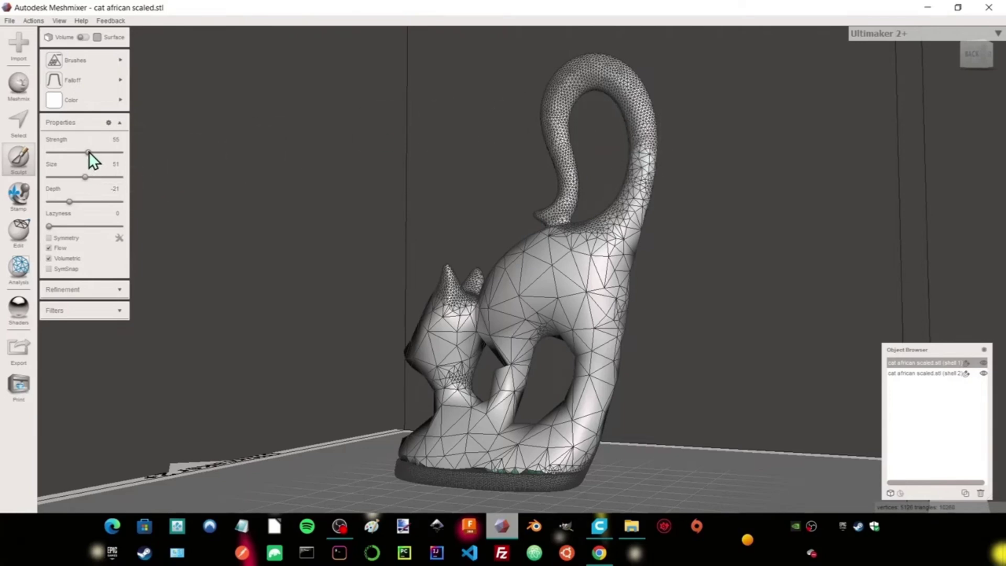
{"action": "left_click_drag", "start_coordinate": [100, 152], "coordinate": [103, 151]}
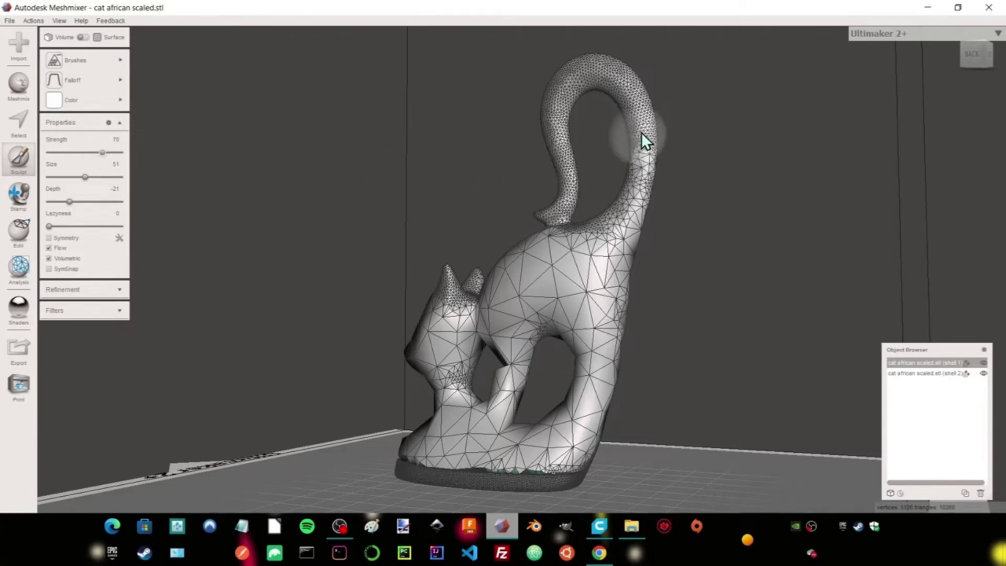
{"action": "mouse_move", "coordinate": [636, 121]}
{"action": "left_mouse_down"}
{"action": "mouse_move", "coordinate": [606, 81]}
{"action": "mouse_move", "coordinate": [570, 84]}
{"action": "mouse_move", "coordinate": [560, 102]}
{"action": "mouse_move", "coordinate": [560, 209]}
{"action": "mouse_move", "coordinate": [589, 227]}
{"action": "mouse_move", "coordinate": [627, 204]}
{"action": "left_mouse_up"}
{"action": "right_click_drag", "start_coordinate": [624, 239], "coordinate": [615, 310]}
{"action": "mouse_move", "coordinate": [596, 287]}
{"action": "left_mouse_down"}
{"action": "mouse_move", "coordinate": [590, 258]}
{"action": "mouse_move", "coordinate": [633, 256]}
{"action": "mouse_move", "coordinate": [560, 261]}
{"action": "left_mouse_up"}
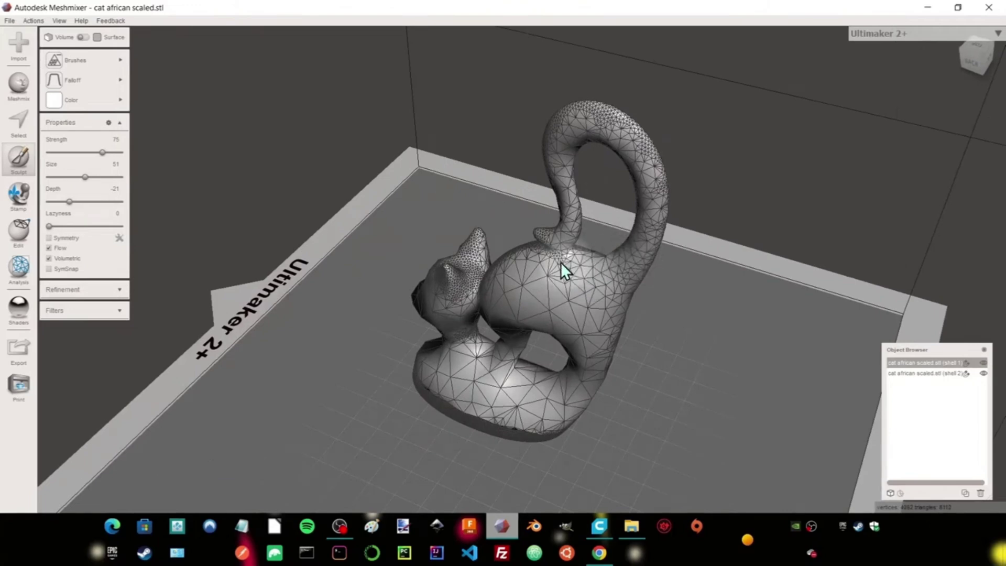
Coarsen the remaining dense mesh on the other side of the tail, along the back and around the head.
{"action": "right_click_drag", "start_coordinate": [572, 249], "coordinate": [433, 267]}
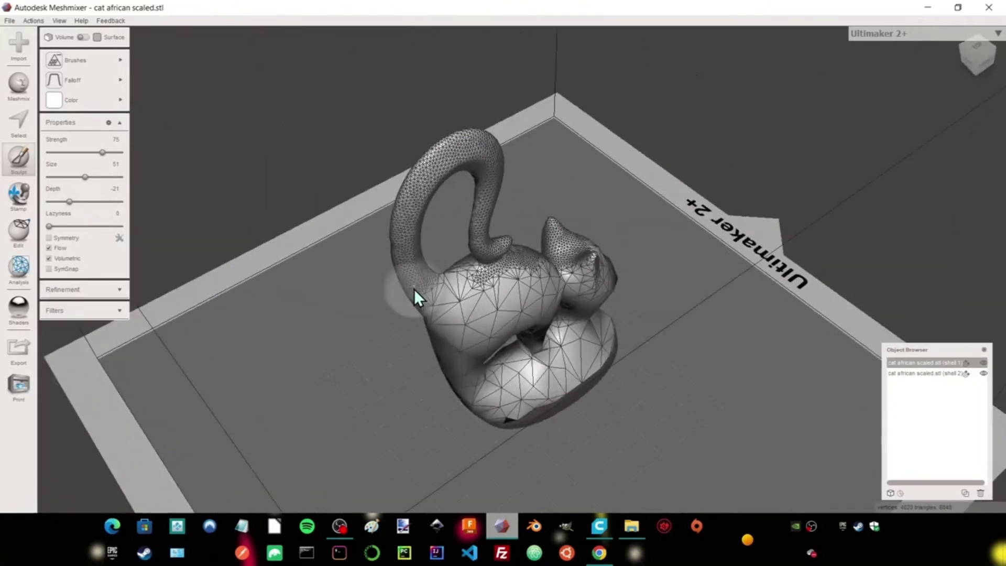
{"action": "mouse_move", "coordinate": [412, 264]}
{"action": "left_mouse_down"}
{"action": "mouse_move", "coordinate": [402, 236]}
{"action": "mouse_move", "coordinate": [407, 204]}
{"action": "mouse_move", "coordinate": [469, 153]}
{"action": "mouse_move", "coordinate": [486, 158]}
{"action": "mouse_move", "coordinate": [491, 183]}
{"action": "mouse_move", "coordinate": [488, 237]}
{"action": "mouse_move", "coordinate": [514, 256]}
{"action": "left_mouse_up"}
{"action": "mouse_move", "coordinate": [514, 256]}
{"action": "right_mouse_down"}
{"action": "mouse_move", "coordinate": [397, 294]}
{"action": "mouse_move", "coordinate": [551, 283]}
{"action": "right_mouse_up"}
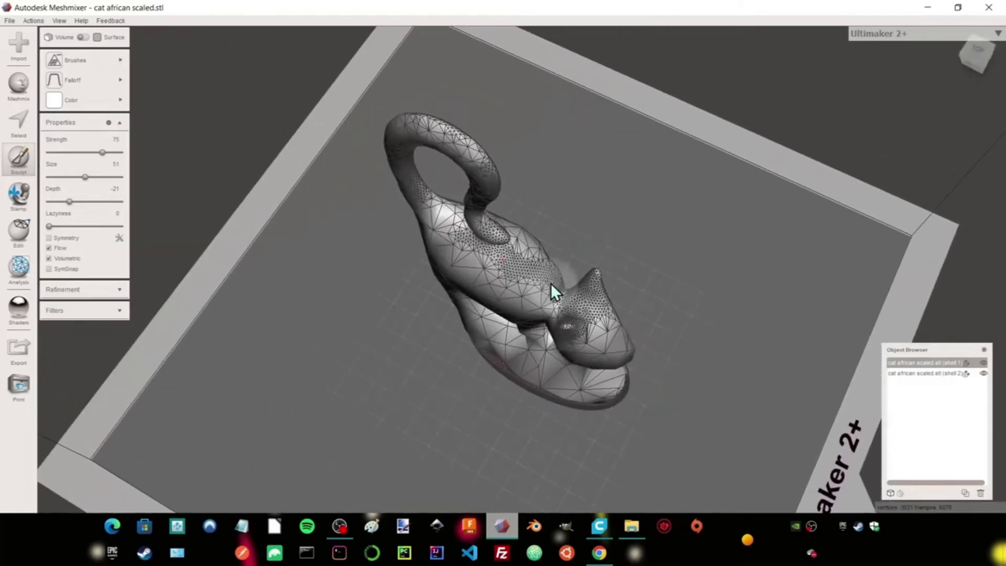
{"action": "mouse_move", "coordinate": [540, 276]}
{"action": "left_mouse_down"}
{"action": "mouse_move", "coordinate": [491, 258]}
{"action": "mouse_move", "coordinate": [496, 230]}
{"action": "mouse_move", "coordinate": [614, 311]}
{"action": "mouse_move", "coordinate": [514, 280]}
{"action": "mouse_move", "coordinate": [458, 227]}
{"action": "mouse_move", "coordinate": [494, 184]}
{"action": "mouse_move", "coordinate": [461, 219]}
{"action": "left_mouse_up"}
{"action": "right_click_drag", "start_coordinate": [461, 220], "coordinate": [361, 229]}
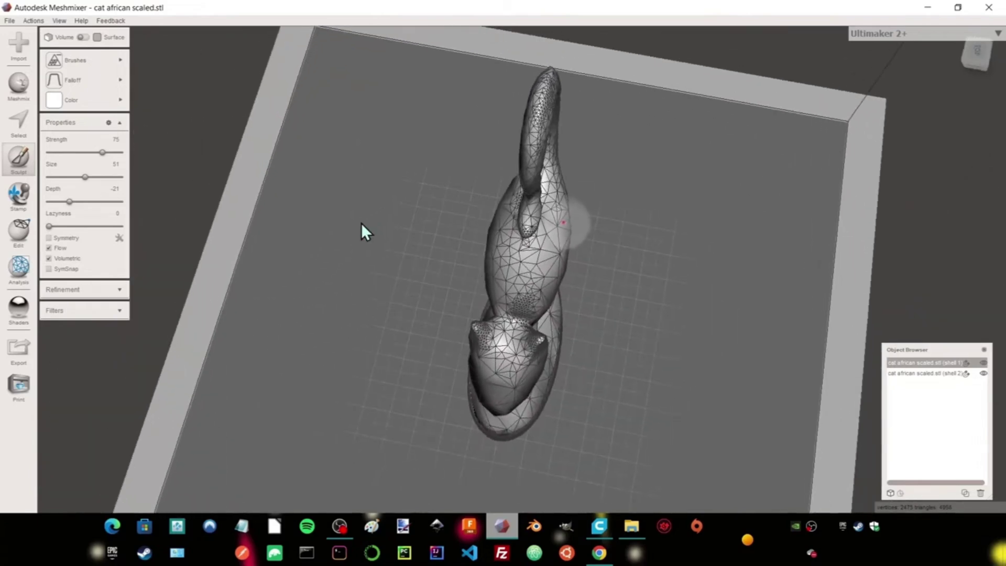
{"action": "left_click_drag", "start_coordinate": [555, 134], "coordinate": [561, 121]}
{"action": "mouse_move", "coordinate": [561, 121]}
{"action": "right_mouse_down"}
{"action": "mouse_move", "coordinate": [461, 161]}
{"action": "mouse_move", "coordinate": [529, 337]}
{"action": "right_mouse_up"}
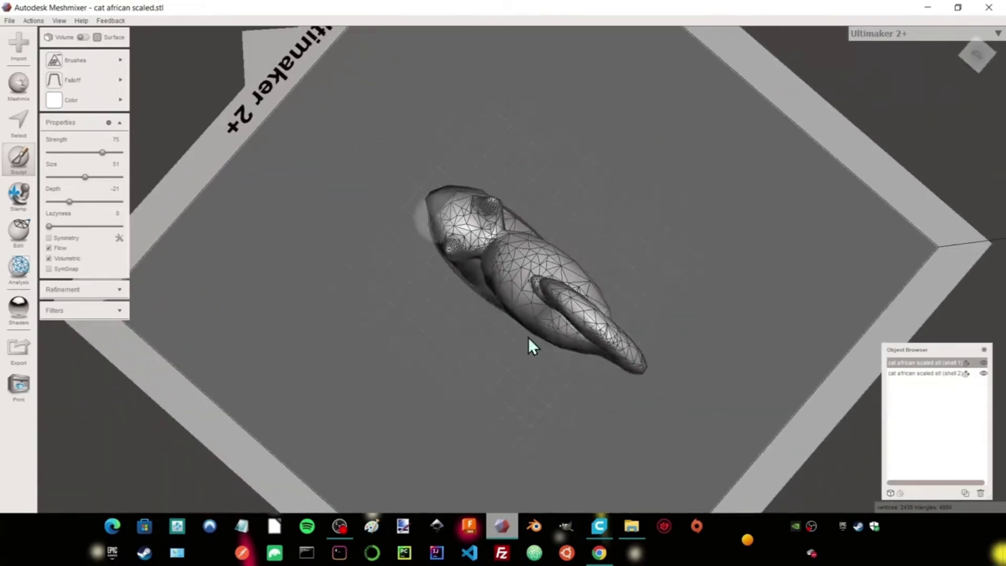
{"action": "left_click_drag", "start_coordinate": [594, 344], "coordinate": [612, 345]}
{"action": "mouse_move", "coordinate": [612, 345]}
{"action": "right_mouse_down"}
{"action": "mouse_move", "coordinate": [627, 353]}
{"action": "mouse_move", "coordinate": [596, 291]}
{"action": "right_mouse_up"}
{"action": "right_click_drag", "start_coordinate": [589, 244], "coordinate": [650, 182]}
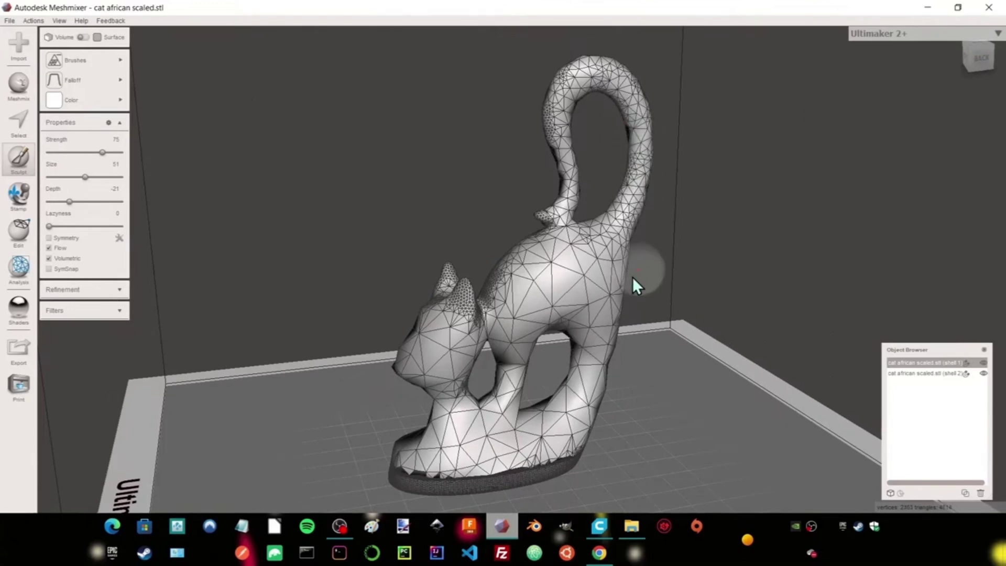
{"action": "right_click_drag", "start_coordinate": [522, 278], "coordinate": [337, 326]}
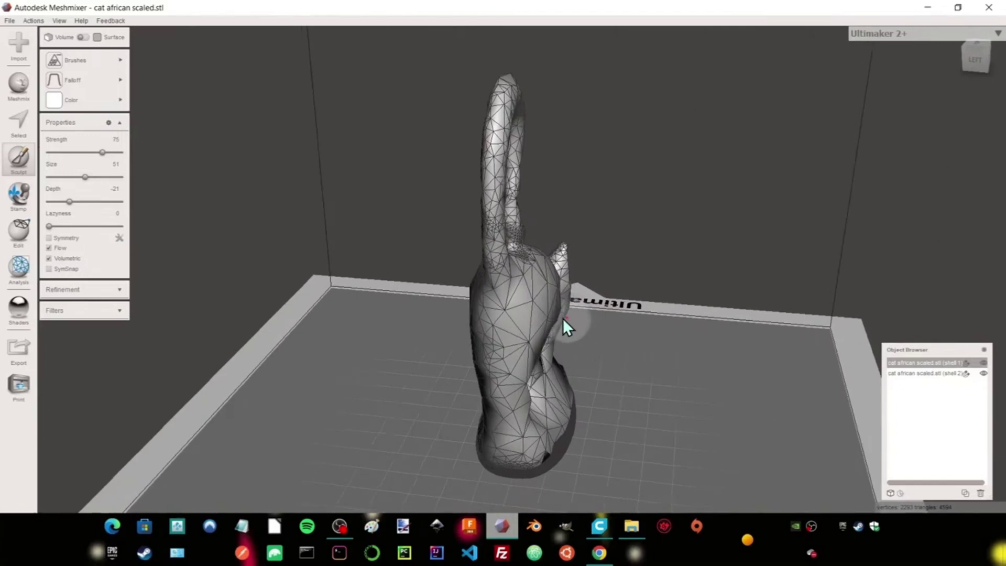
{"action": "right_click_drag", "start_coordinate": [566, 327], "coordinate": [421, 307]}
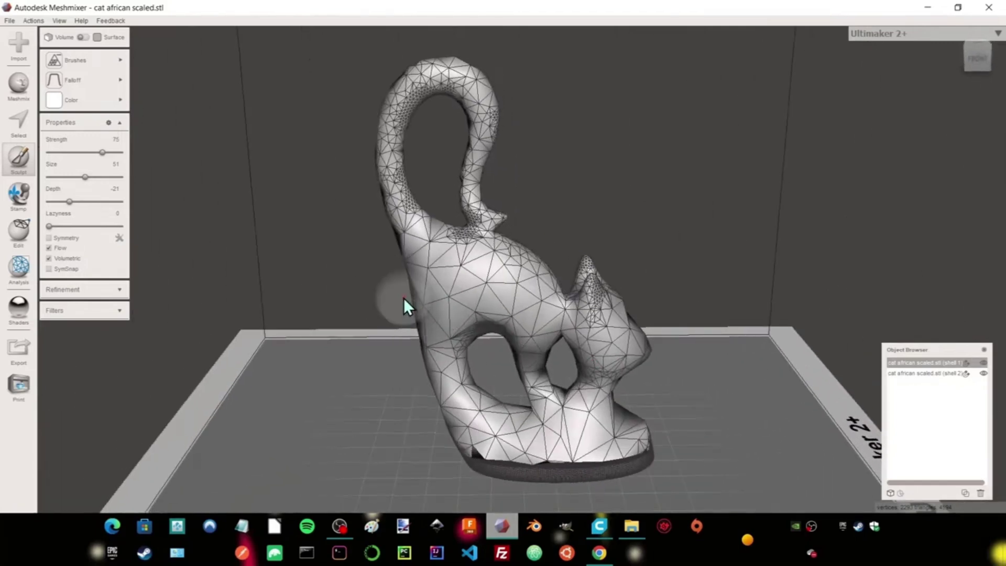
Start Make Pattern on the upper cat shell with the Dual Edges pattern type.
{"action": "left_click", "coordinate": [21, 227]}
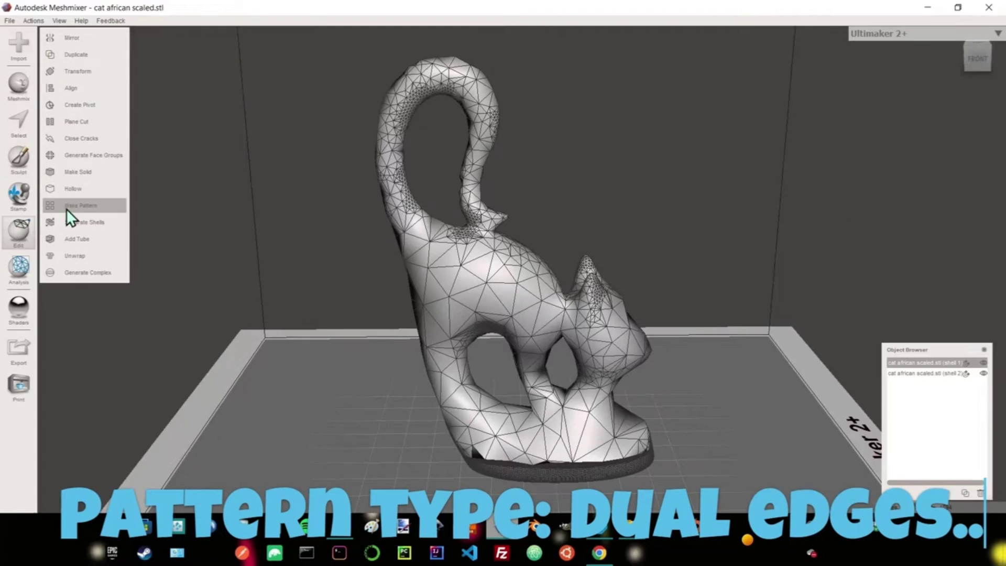
{"action": "left_click", "coordinate": [94, 207]}
{"action": "left_click", "coordinate": [91, 66]}
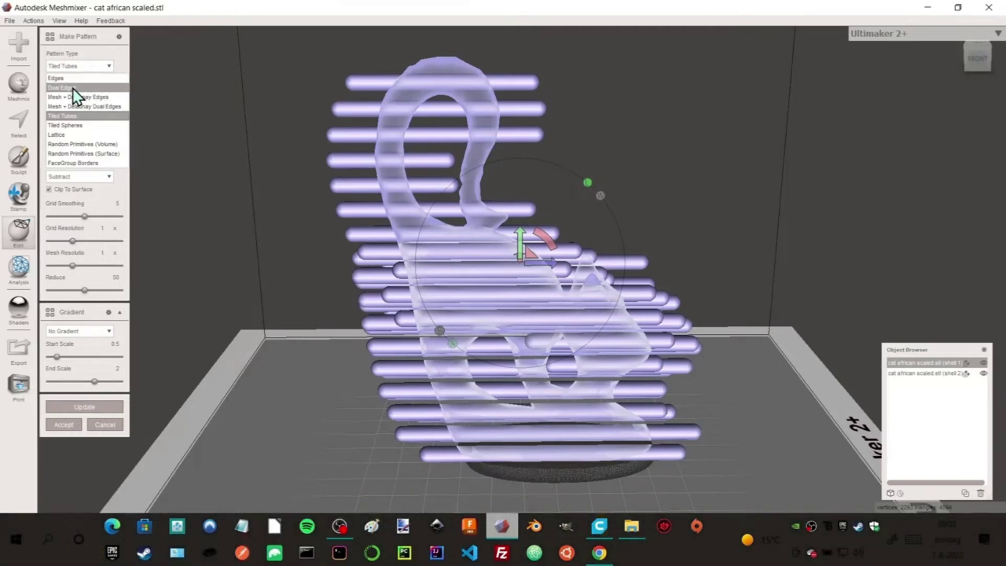
{"action": "left_click", "coordinate": [80, 88]}
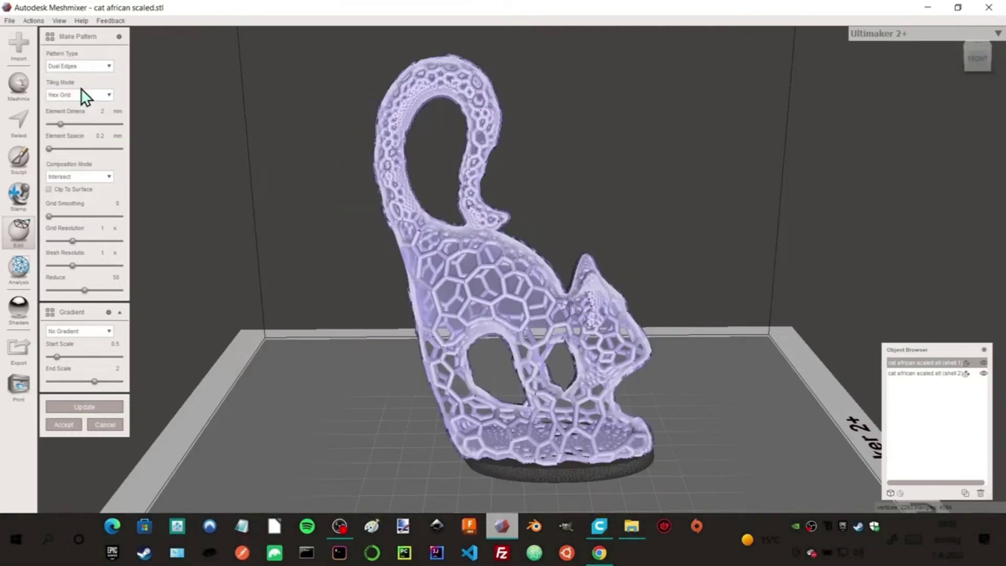
Set the Dual Edges pattern's element dimension to 3 mm and accept the lattice.
{"action": "left_click", "coordinate": [104, 110]}
{"action": "double_click", "coordinate": [104, 110]}
{"action": "type", "text": "3"}
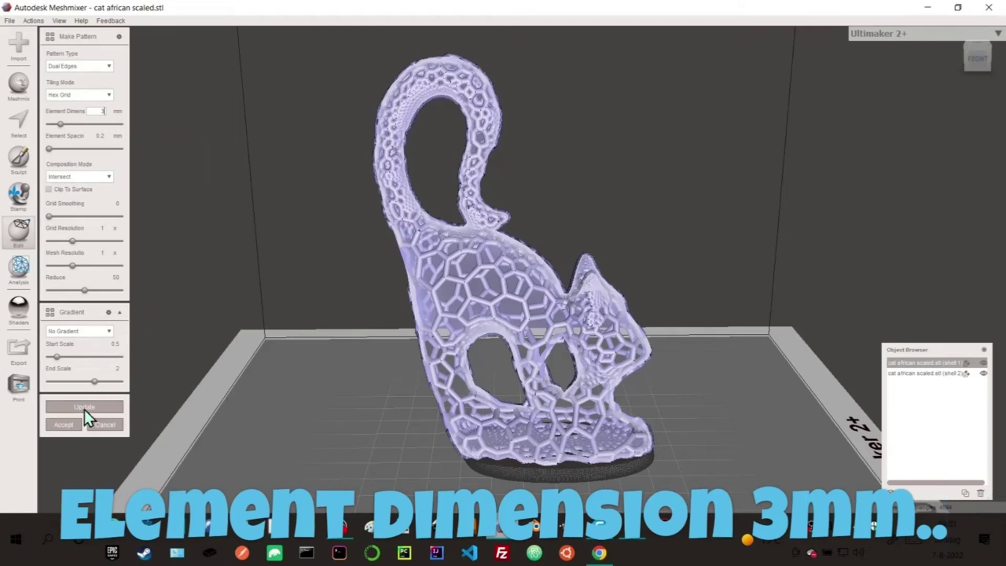
{"action": "left_click", "coordinate": [75, 423]}
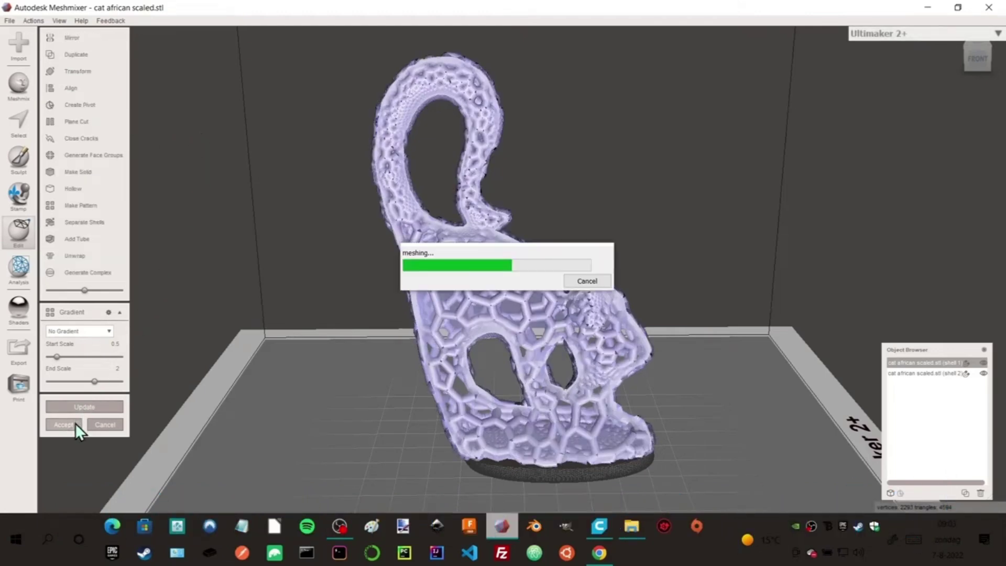
Select the base shell beneath the lattice cat and transform its Size Z to 66 mm.
{"action": "right_click_drag", "start_coordinate": [405, 423], "coordinate": [433, 389]}
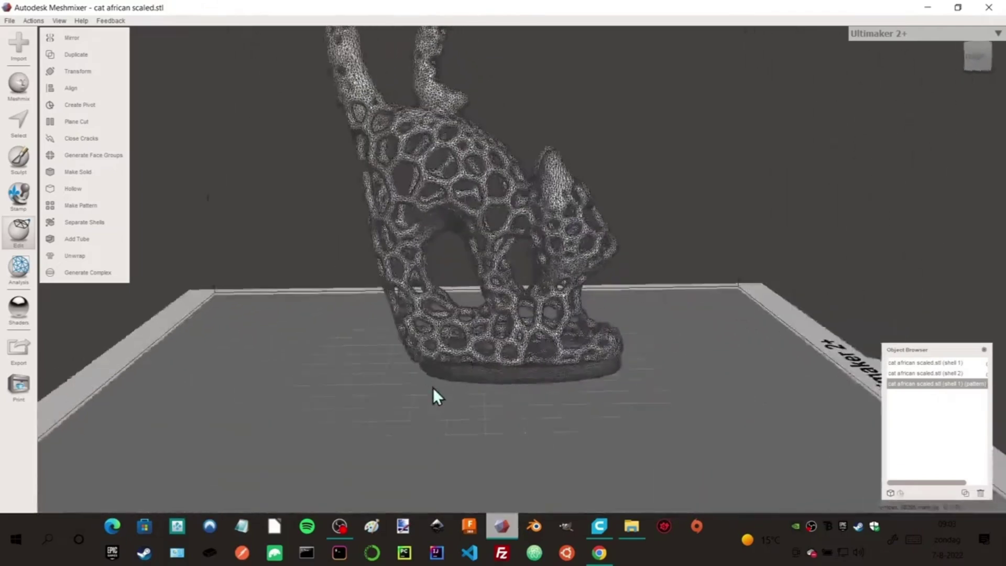
{"action": "left_click", "coordinate": [517, 373]}
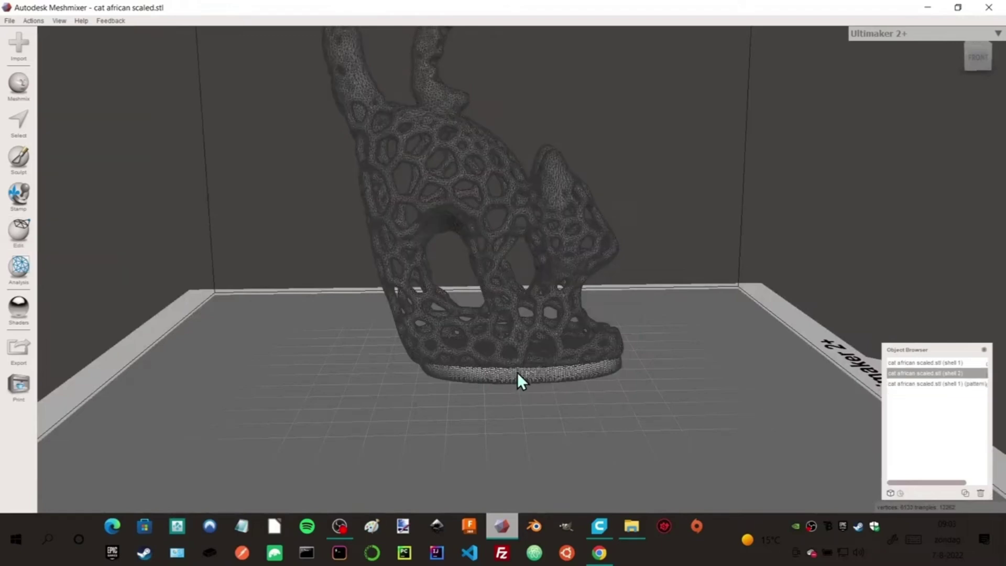
{"action": "left_click", "coordinate": [29, 247]}
{"action": "left_click", "coordinate": [75, 69]}
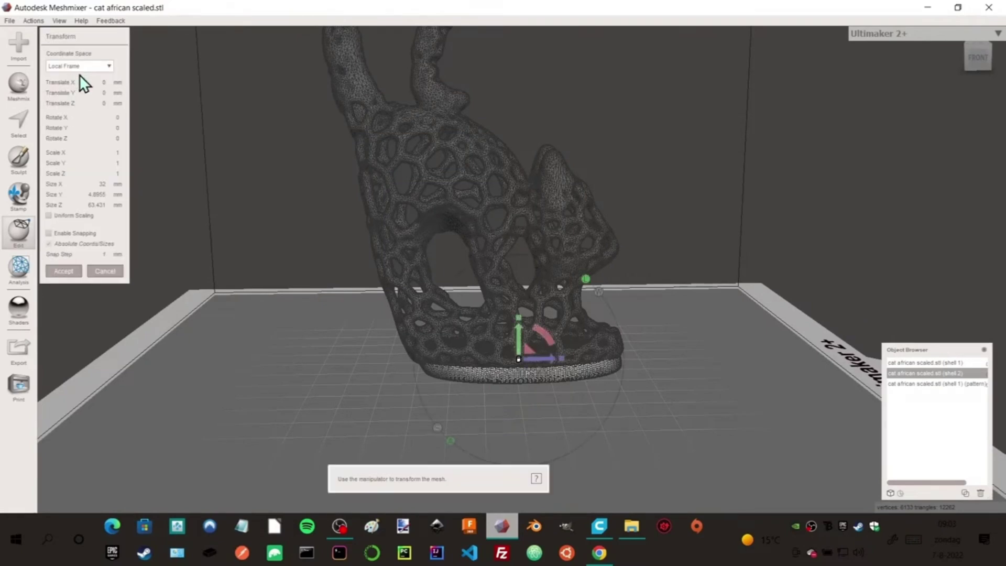
{"action": "double_click", "coordinate": [101, 204]}
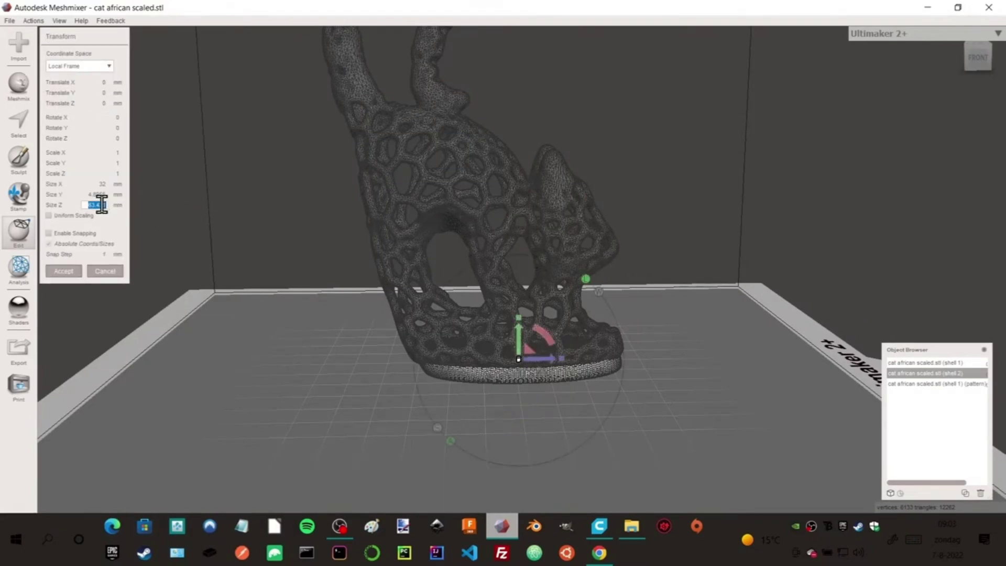
{"action": "type", "text": "66"}
{"action": "key", "text": "Return"}
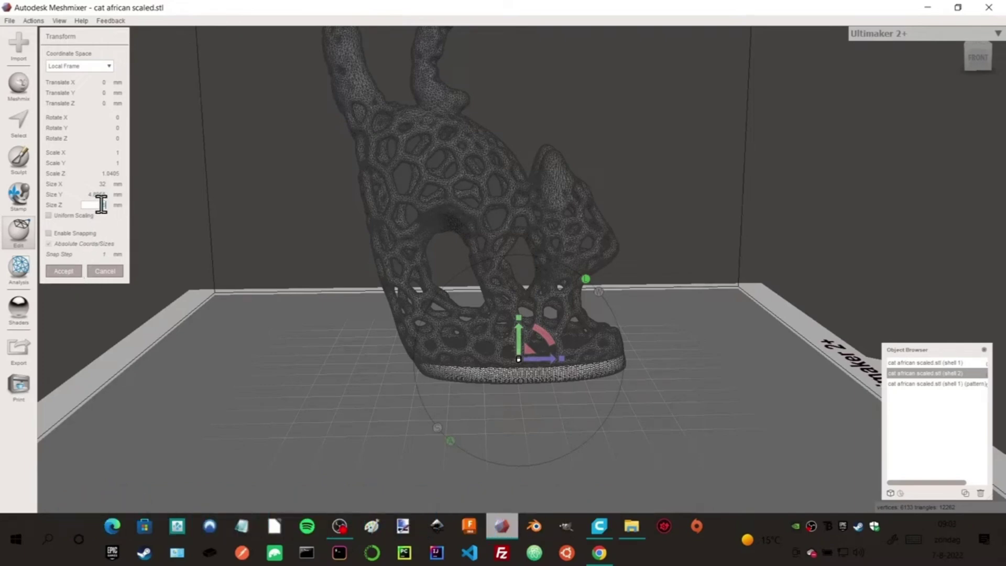
Shift the base shell about 0.31 mm in Y and -0.8 mm in Z under the lattice cat, and accept the transform.
{"action": "left_click", "coordinate": [73, 273]}
{"action": "right_click_drag", "start_coordinate": [509, 377], "coordinate": [459, 381]}
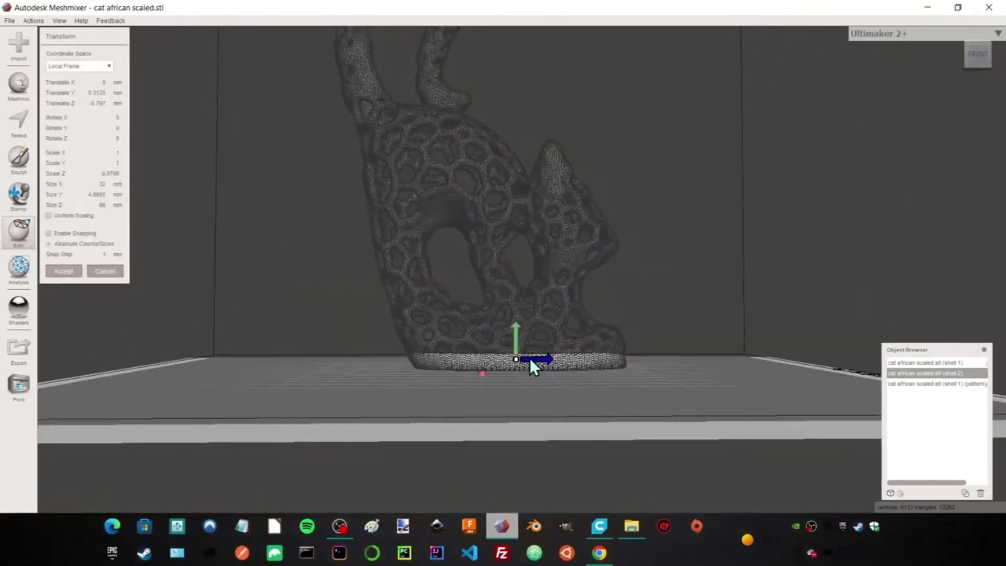
{"action": "left_click", "coordinate": [56, 271]}
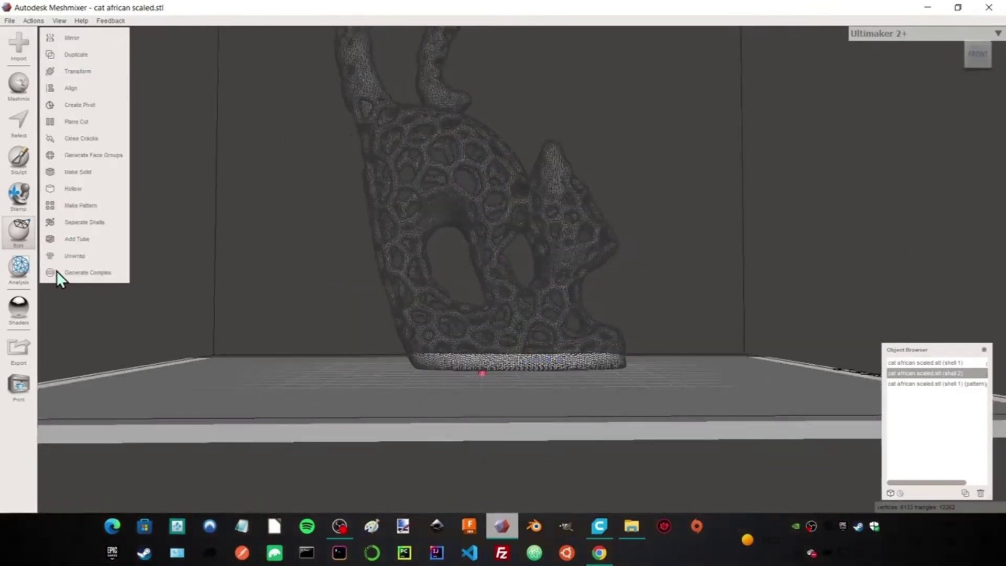
Select the lattice cat together with the base shell and combine them into one object.
{"action": "right_click_drag", "start_coordinate": [253, 282], "coordinate": [232, 351]}
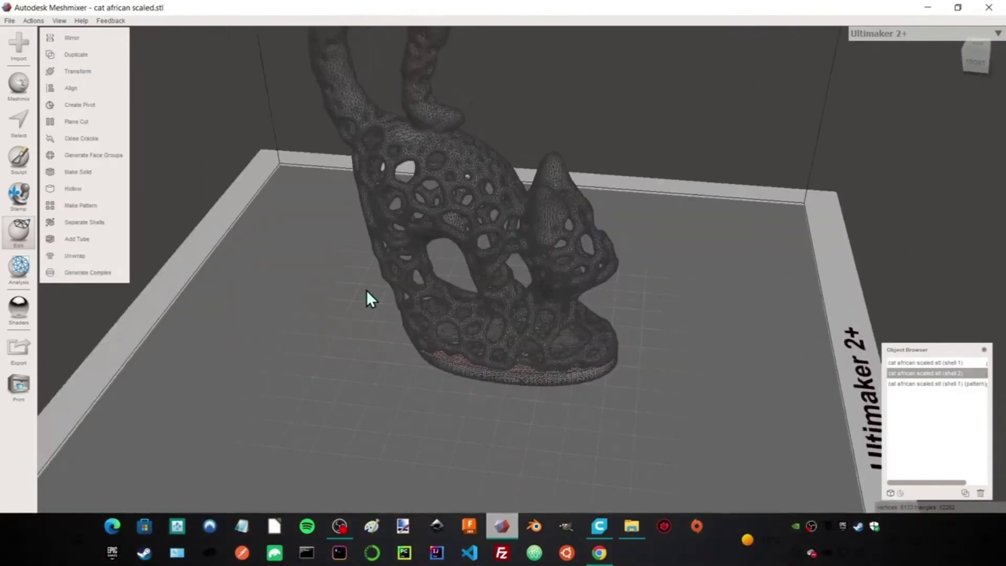
{"action": "left_click", "coordinate": [427, 201], "text": "shift"}
{"action": "right_click_drag", "start_coordinate": [363, 233], "coordinate": [371, 205]}
{"action": "left_click", "coordinate": [92, 104]}
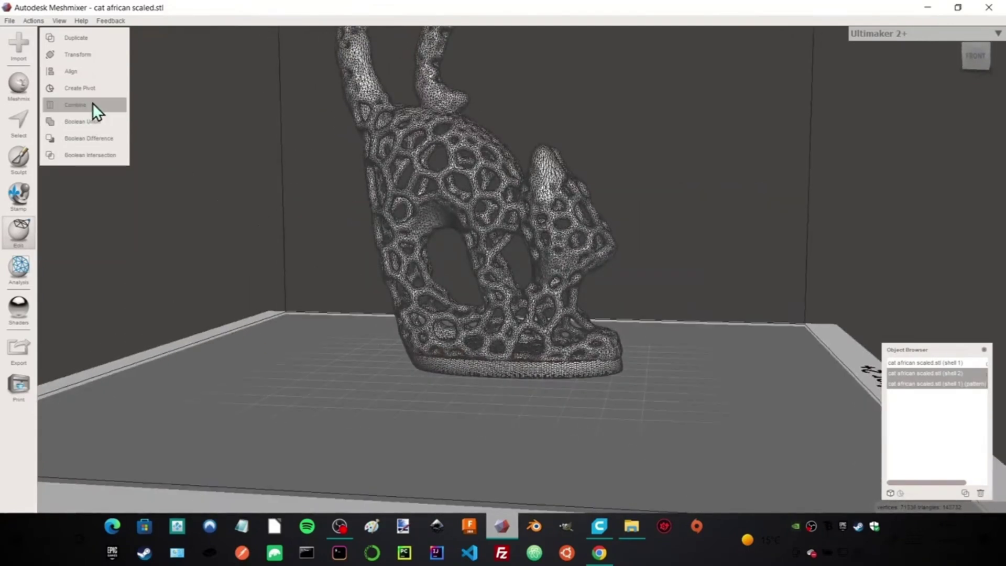
Reduce the entire combined cat mesh by 50 percent with shape preserving, and clear the face selection.
{"action": "right_click_drag", "start_coordinate": [390, 277], "coordinate": [340, 289]}
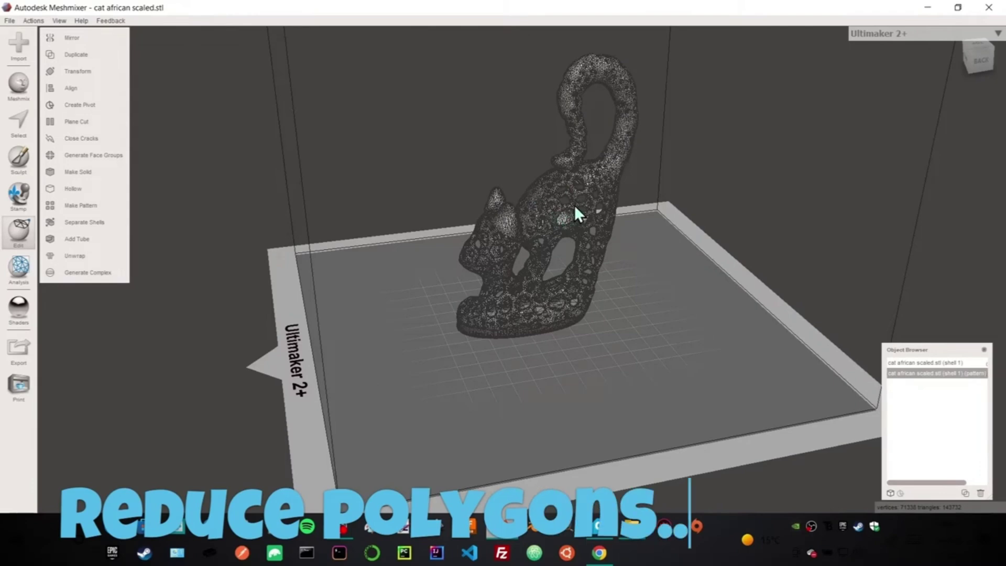
{"action": "key", "text": "ctrl+a"}
{"action": "mouse_move", "coordinate": [114, 37]}
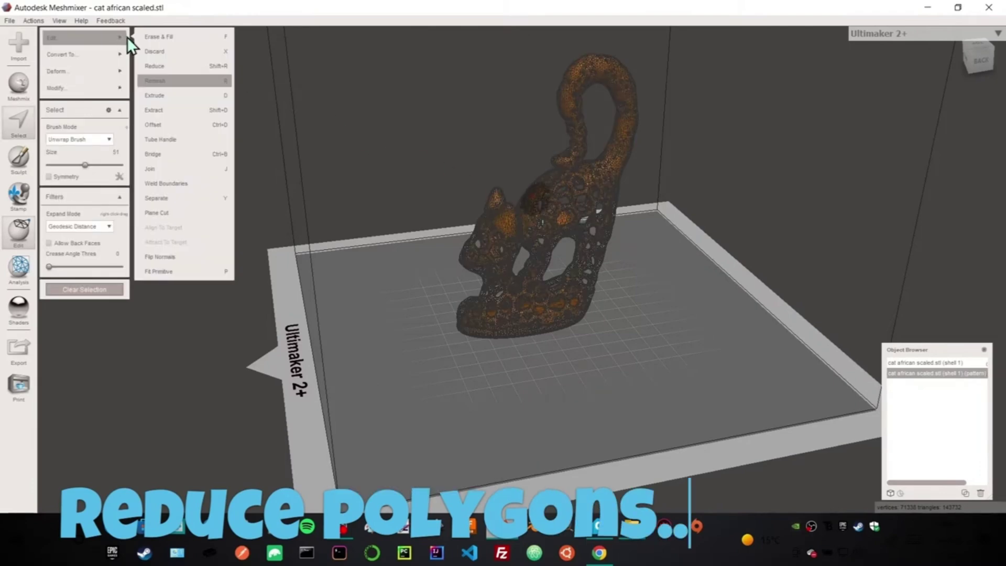
{"action": "left_click", "coordinate": [180, 65]}
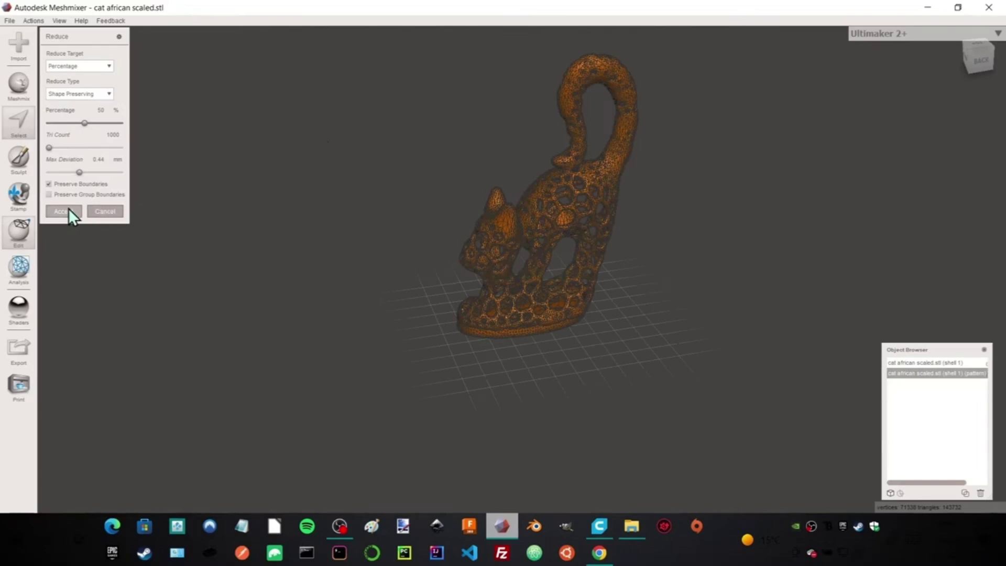
{"action": "left_click", "coordinate": [69, 209]}
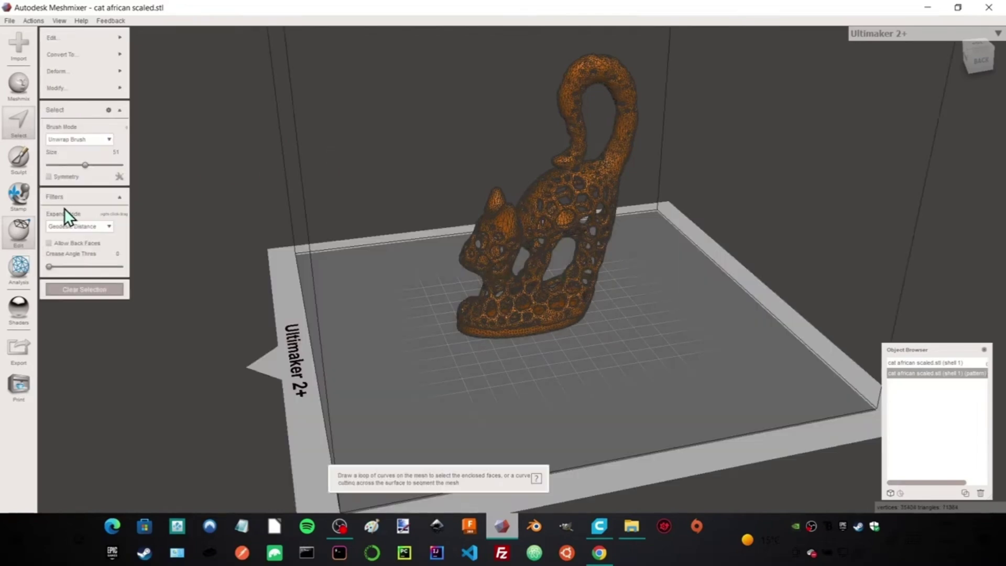
{"action": "left_click", "coordinate": [91, 288]}
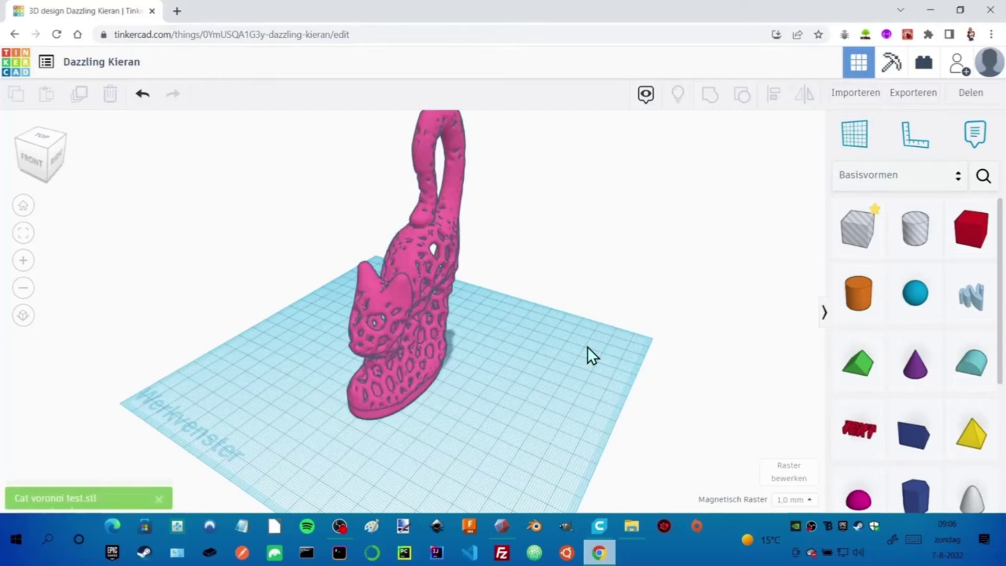
Switch to Tinkercad and set the imported Voronoi cat's length to 88 mm.
{"action": "scroll", "coordinate": [560, 343], "scroll_direction": "down", "scroll_amount": 3}
{"action": "right_click_drag", "start_coordinate": [548, 343], "coordinate": [459, 345]}
{"action": "scroll", "coordinate": [471, 359], "scroll_direction": "up", "scroll_amount": 2}
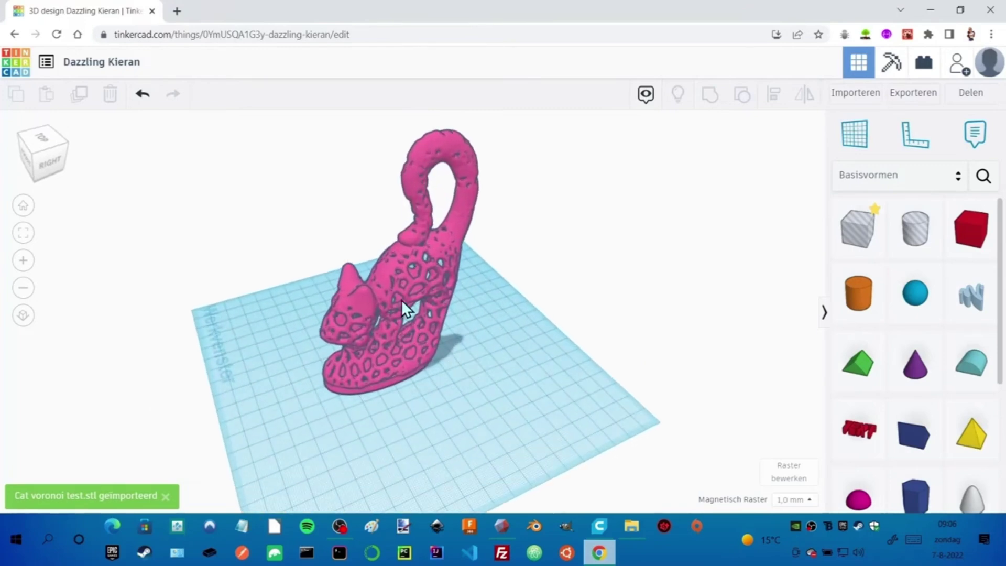
{"action": "left_click", "coordinate": [399, 277]}
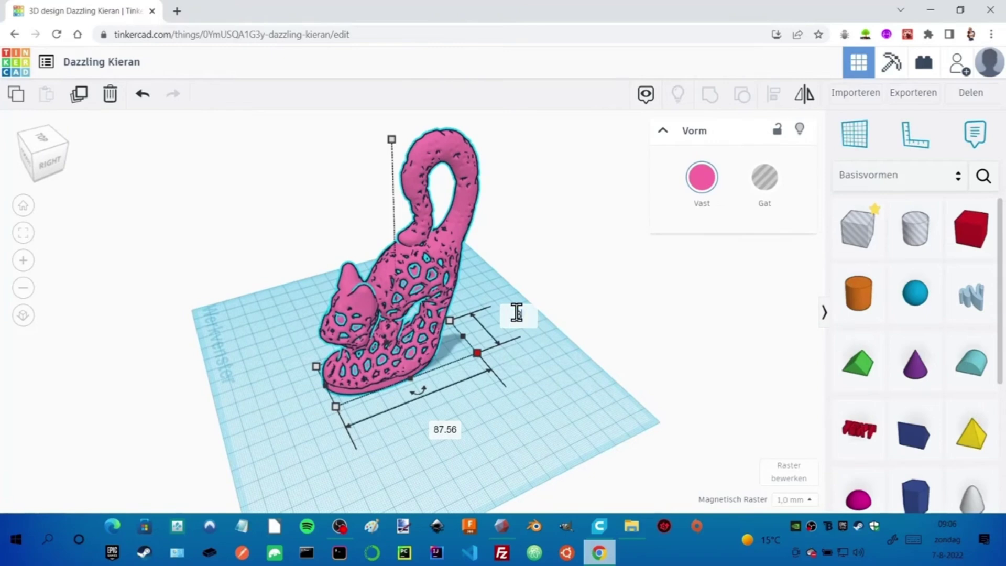
{"action": "left_click", "coordinate": [445, 428]}
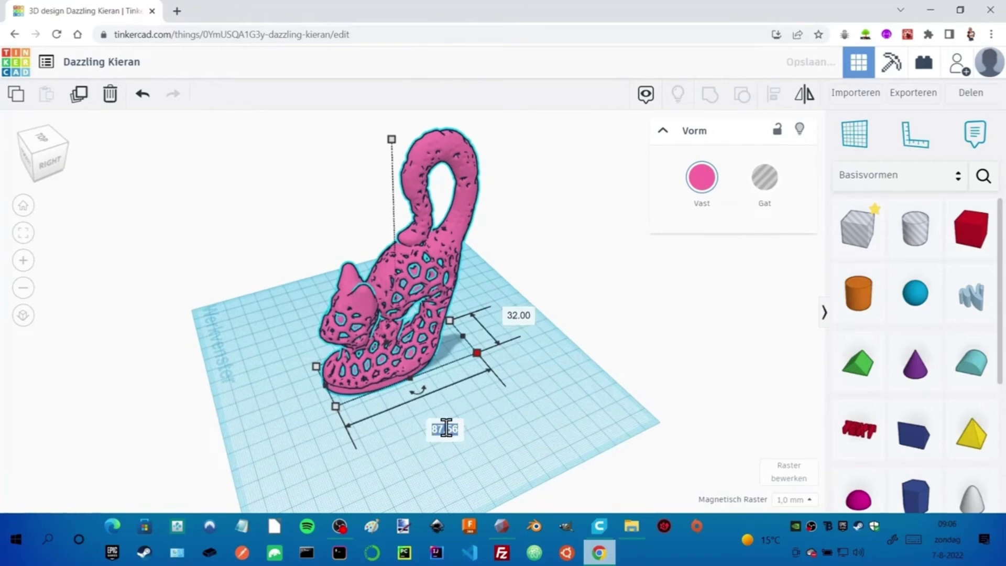
{"action": "type", "text": "88"}
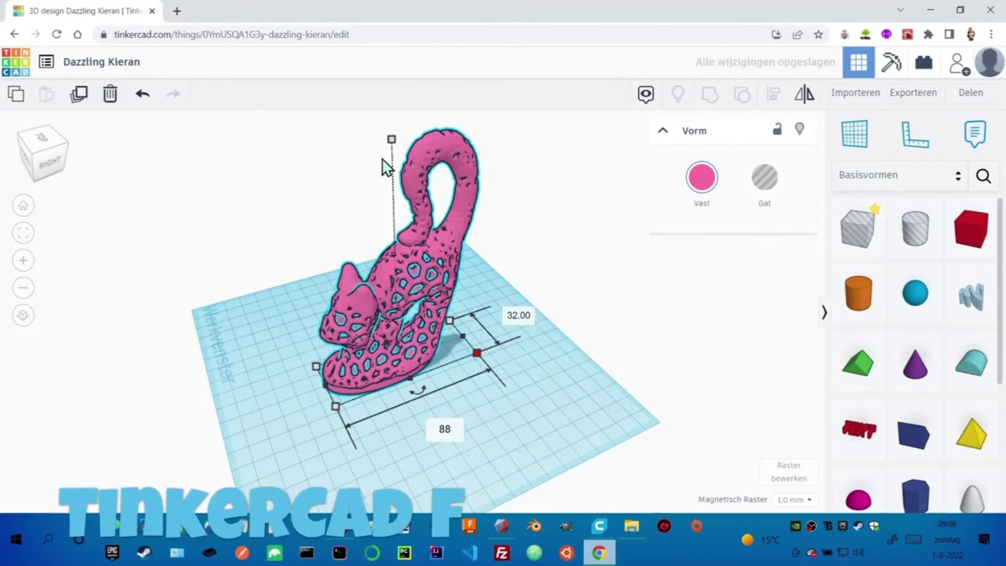
{"action": "key", "text": "Return"}
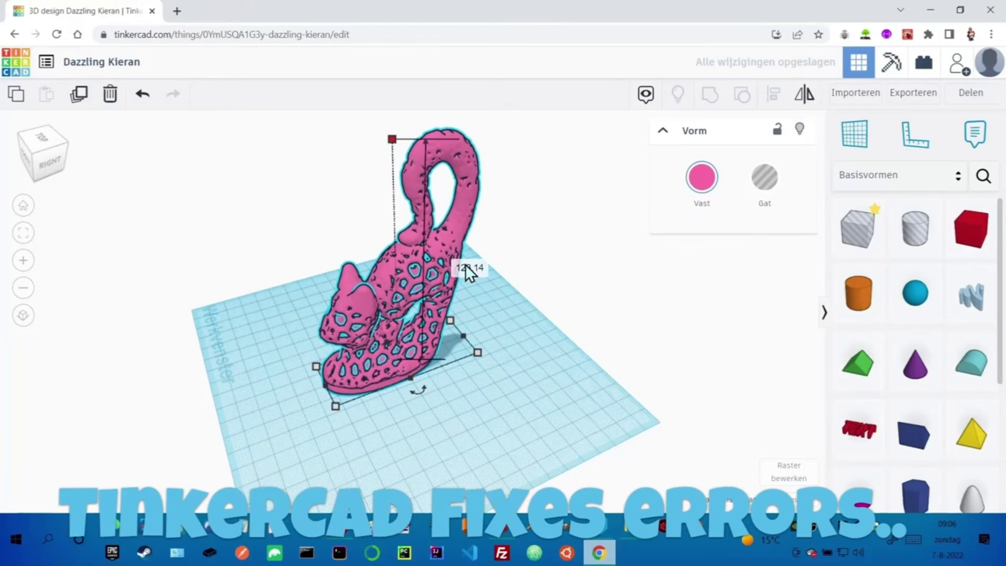
Set the cat's height to 128 mm and deselect it.
{"action": "left_click", "coordinate": [465, 265]}
{"action": "type", "text": "128"}
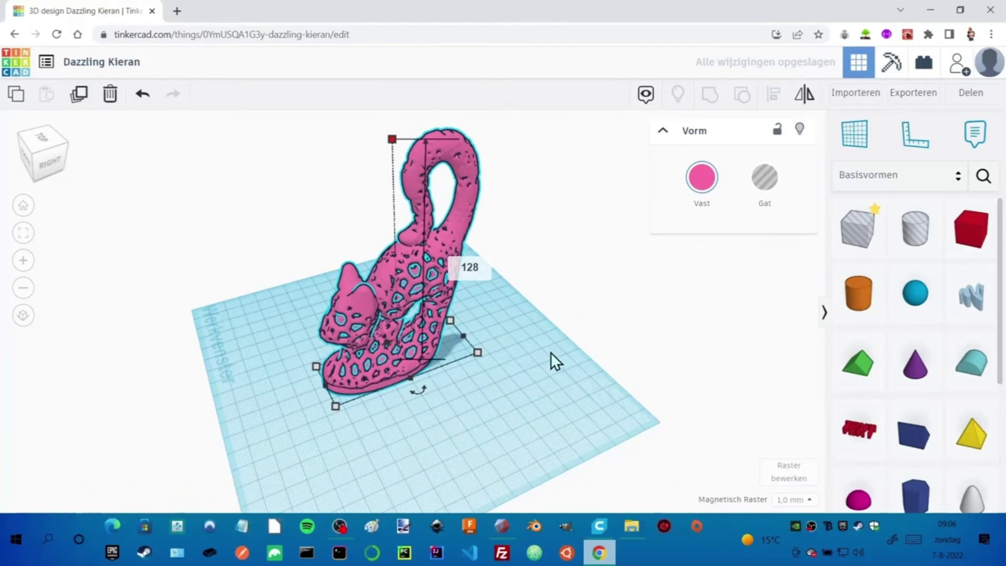
{"action": "key", "text": "Return"}
{"action": "left_click", "coordinate": [541, 344]}
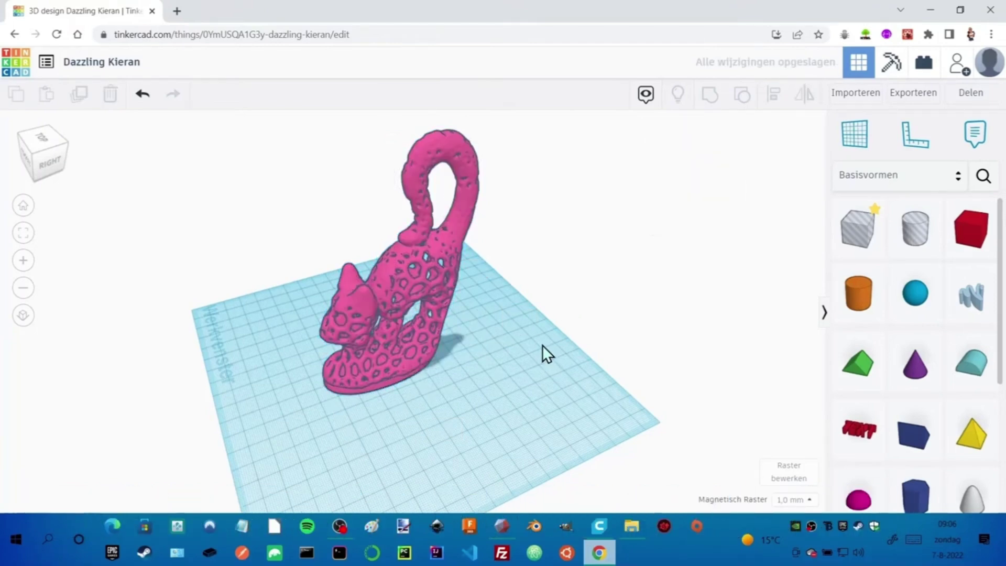
{"action": "right_click_drag", "start_coordinate": [542, 345], "coordinate": [251, 332]}
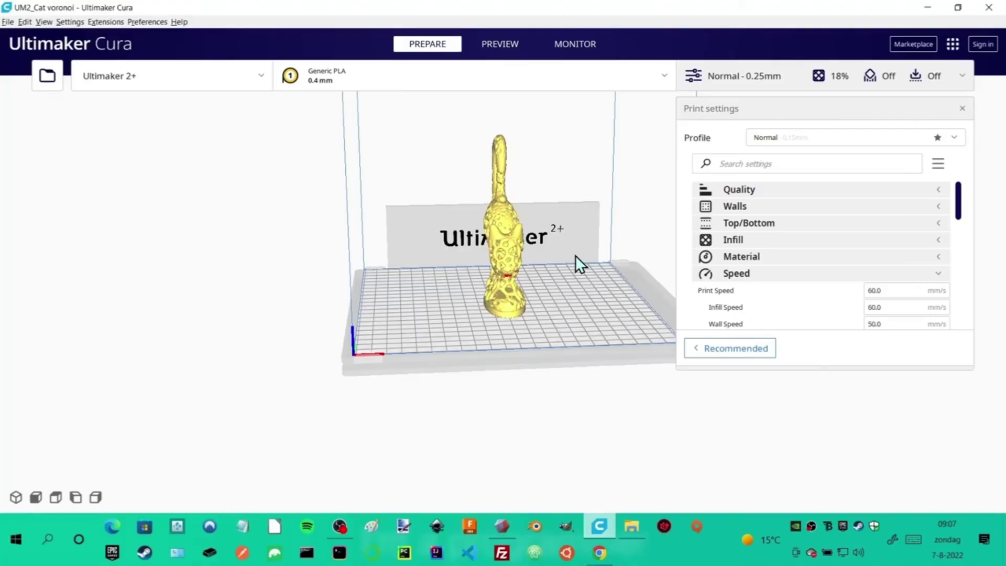
Switch to Ultimaker Cura and choose the Normal - 0.15 mm profile for the cat print, keeping the customized settings.
{"action": "right_click_drag", "start_coordinate": [575, 256], "coordinate": [468, 279]}
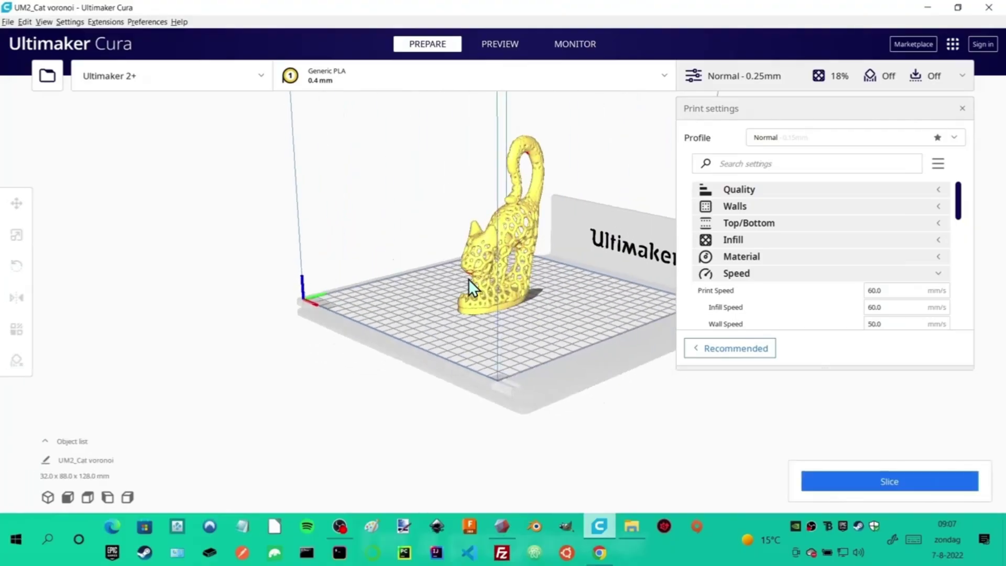
{"action": "scroll", "coordinate": [468, 279], "scroll_direction": "up", "scroll_amount": 6}
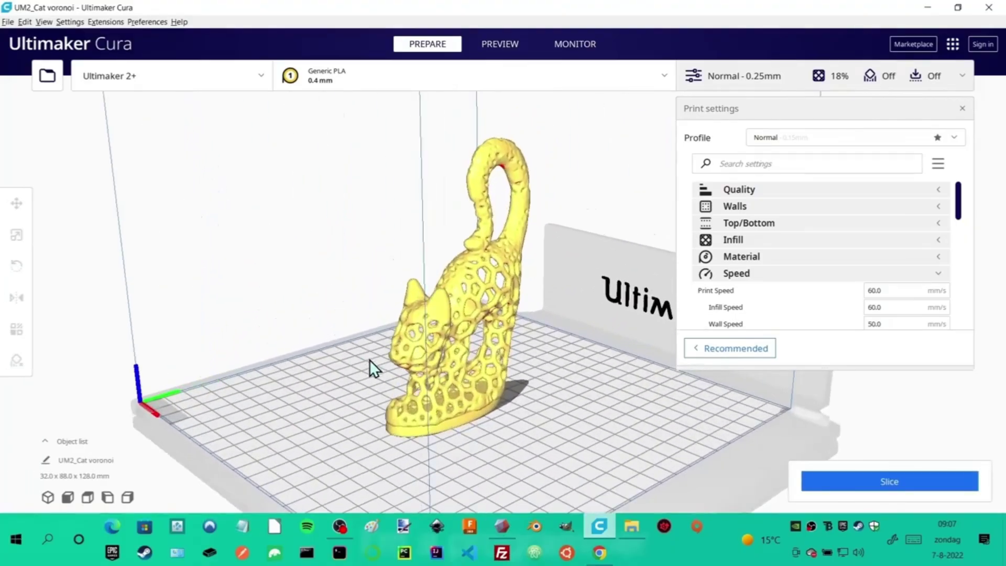
{"action": "right_click_drag", "start_coordinate": [292, 350], "coordinate": [483, 343]}
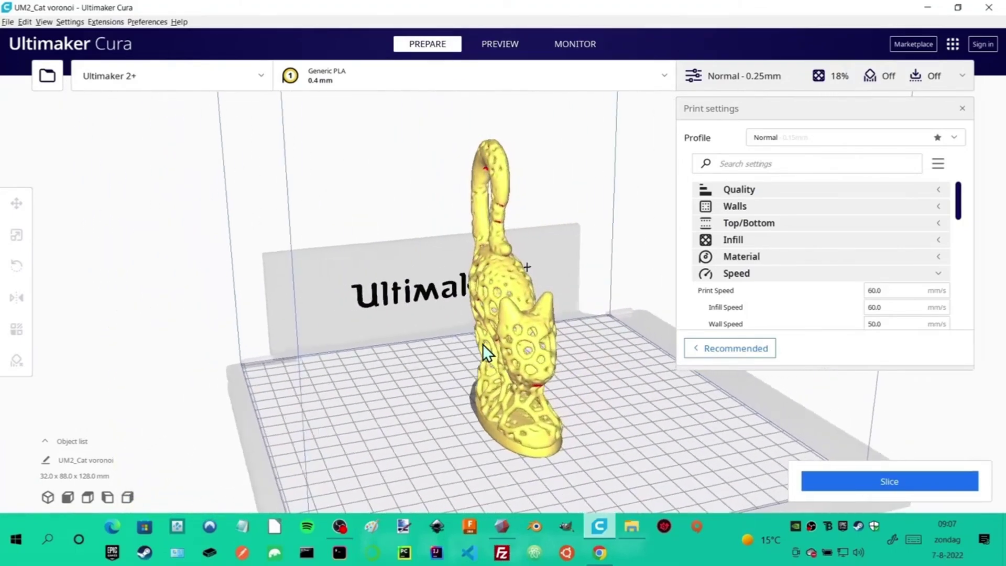
{"action": "left_click", "coordinate": [839, 138]}
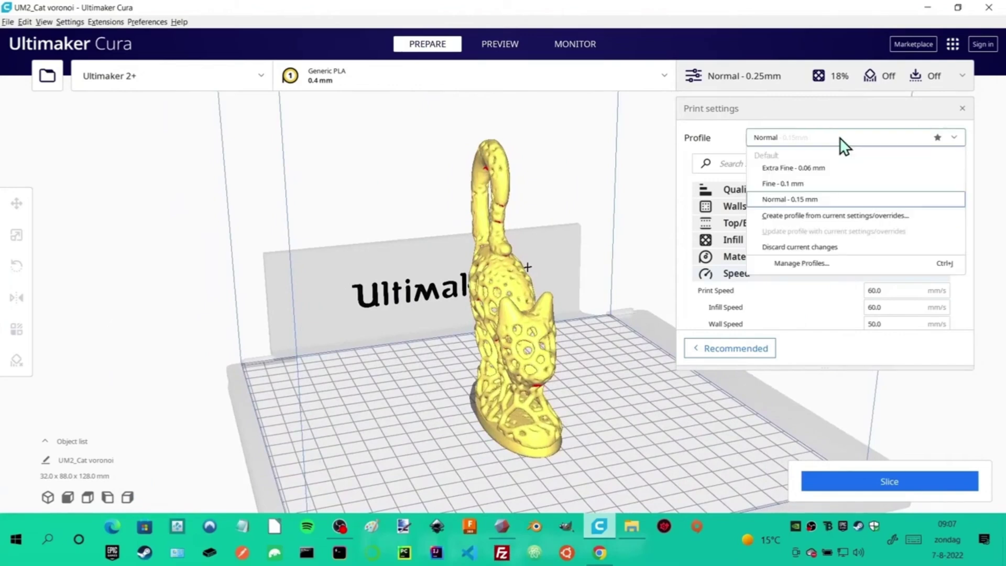
{"action": "left_click", "coordinate": [820, 202]}
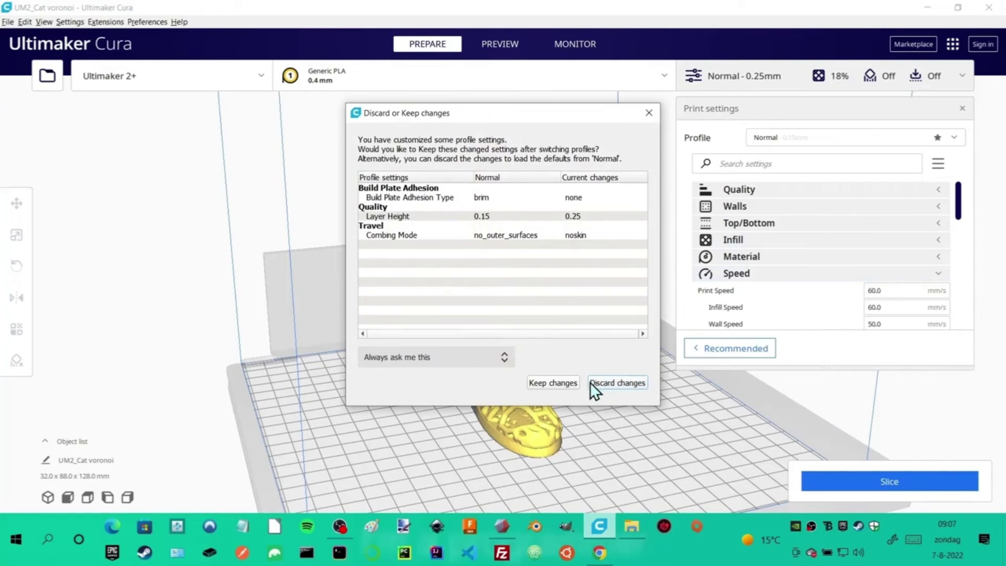
{"action": "left_click", "coordinate": [568, 382]}
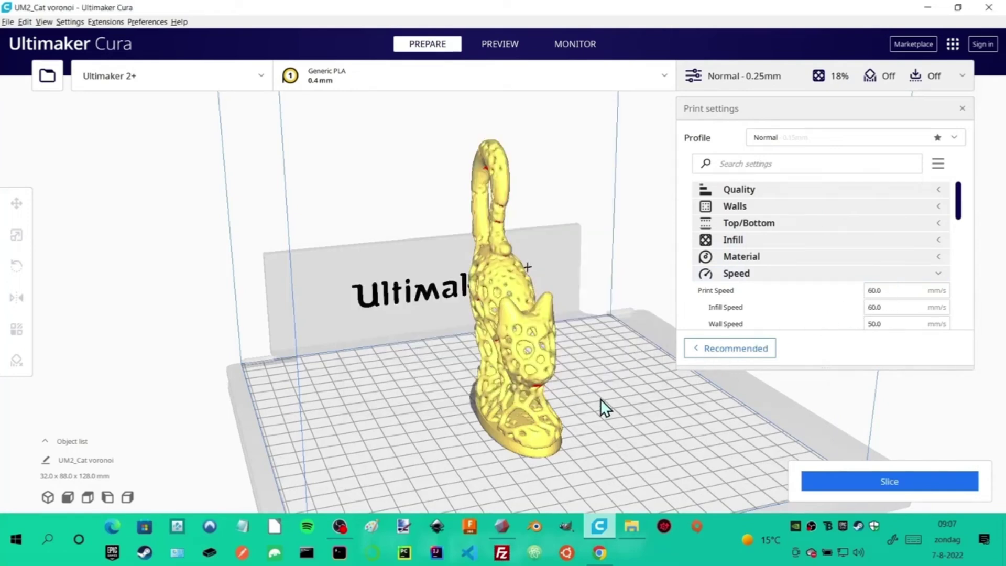
Slice the cat and examine its layers in the top-view preview, from layer 1 up to layer 55.
{"action": "left_click", "coordinate": [855, 482]}
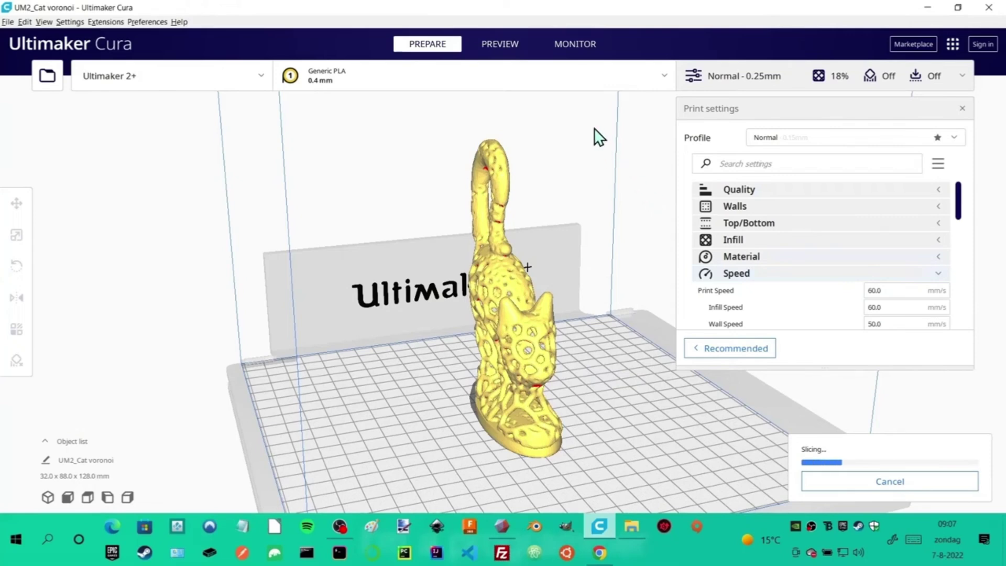
{"action": "left_click", "coordinate": [493, 44]}
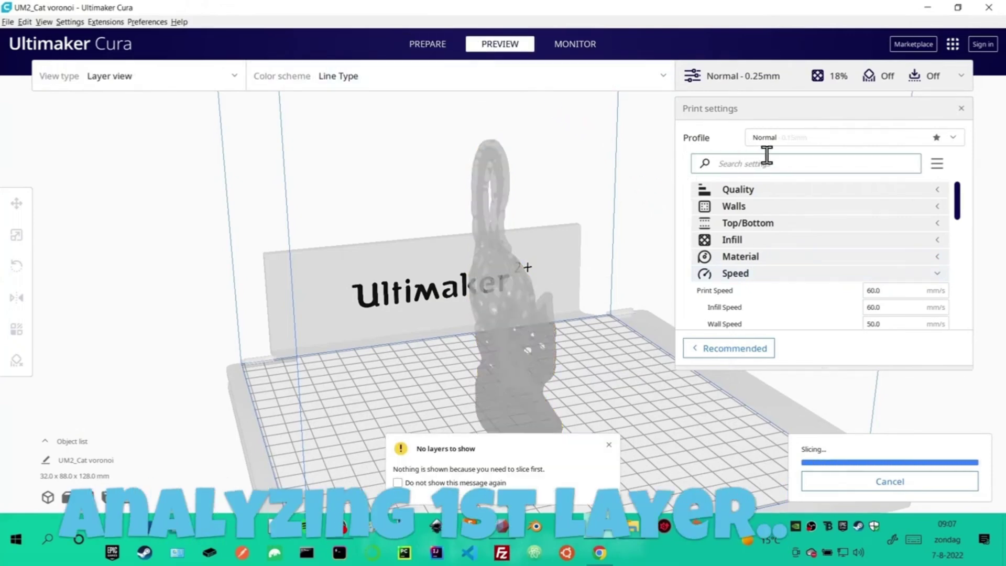
{"action": "left_click", "coordinate": [89, 497]}
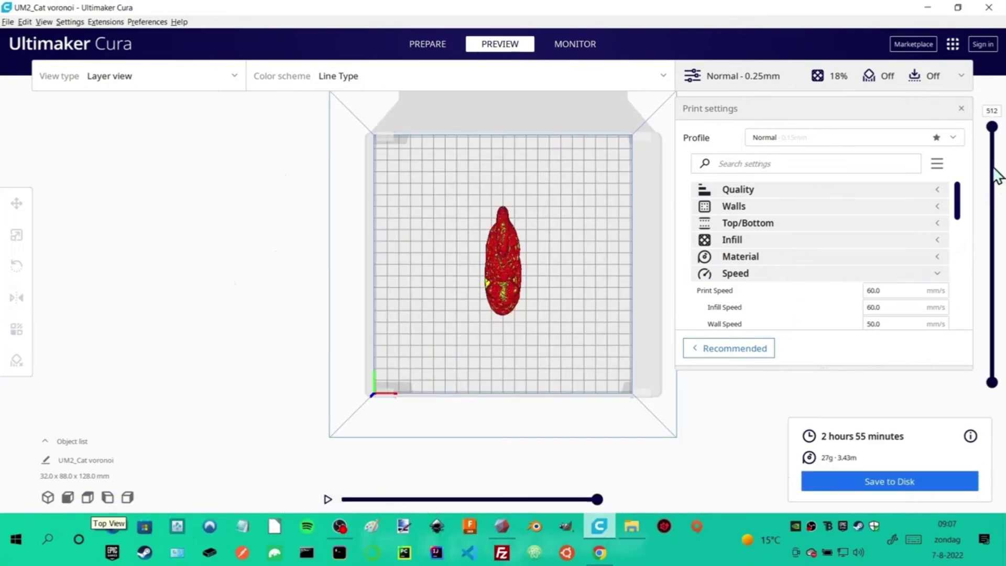
{"action": "left_click_drag", "start_coordinate": [991, 129], "coordinate": [990, 405]}
{"action": "scroll", "coordinate": [621, 393], "scroll_direction": "up", "scroll_amount": 5}
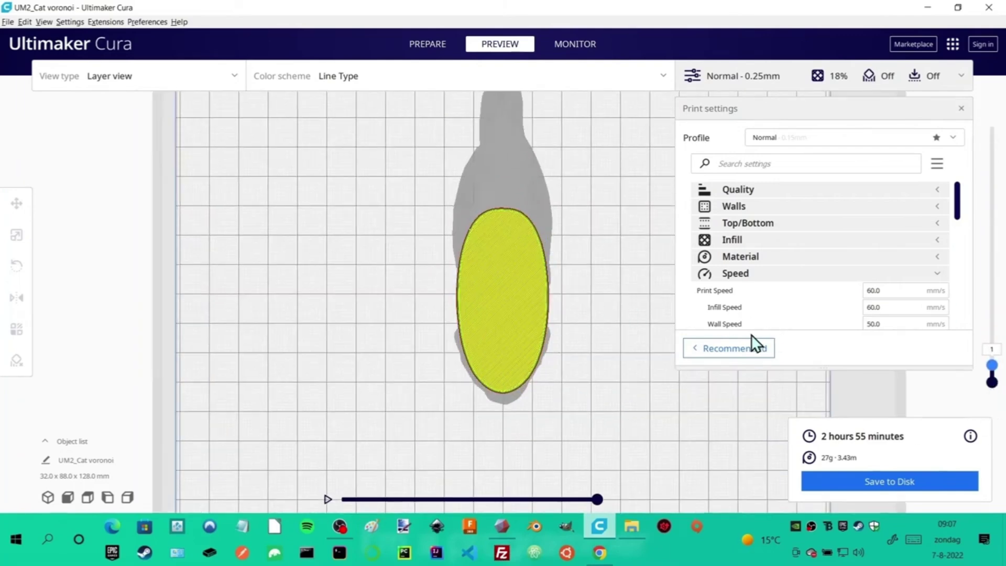
{"action": "left_click_drag", "start_coordinate": [993, 370], "coordinate": [987, 342]}
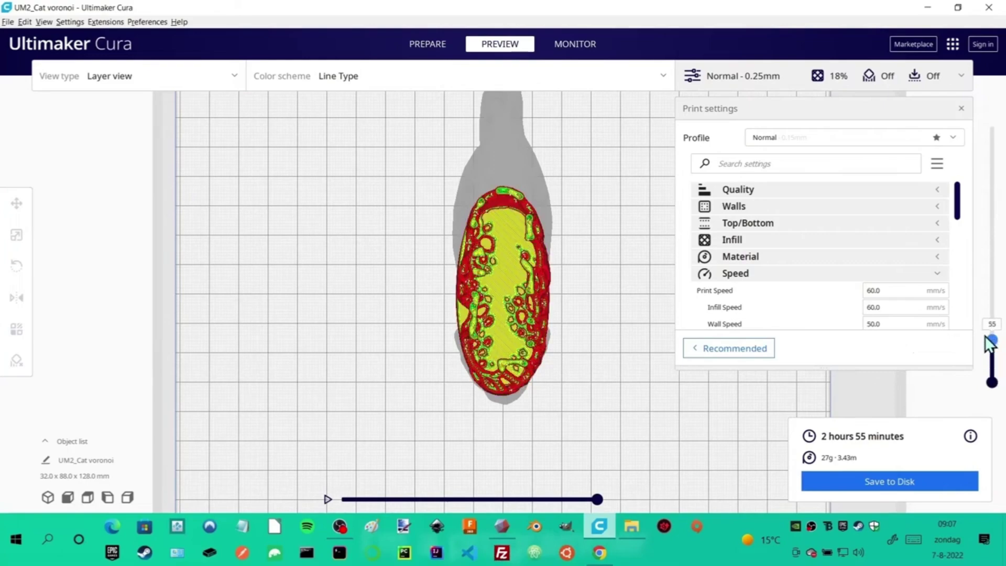
Examine the sliced cat's layers in a perspective preview, from layer 55 through layer 330 up to the top layer, 512.
{"action": "right_click_drag", "start_coordinate": [685, 388], "coordinate": [450, 307]}
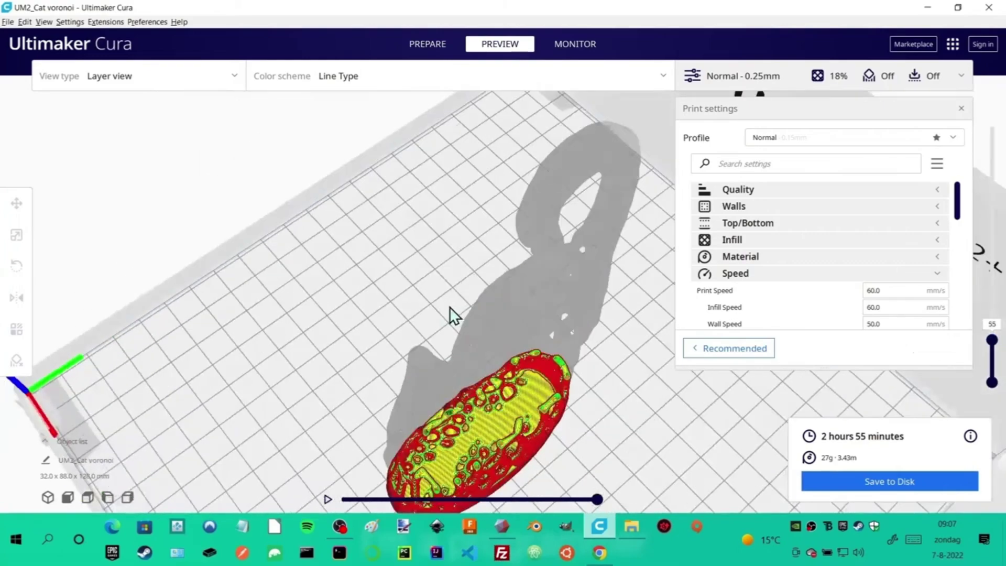
{"action": "right_click_drag", "start_coordinate": [467, 366], "coordinate": [474, 299]}
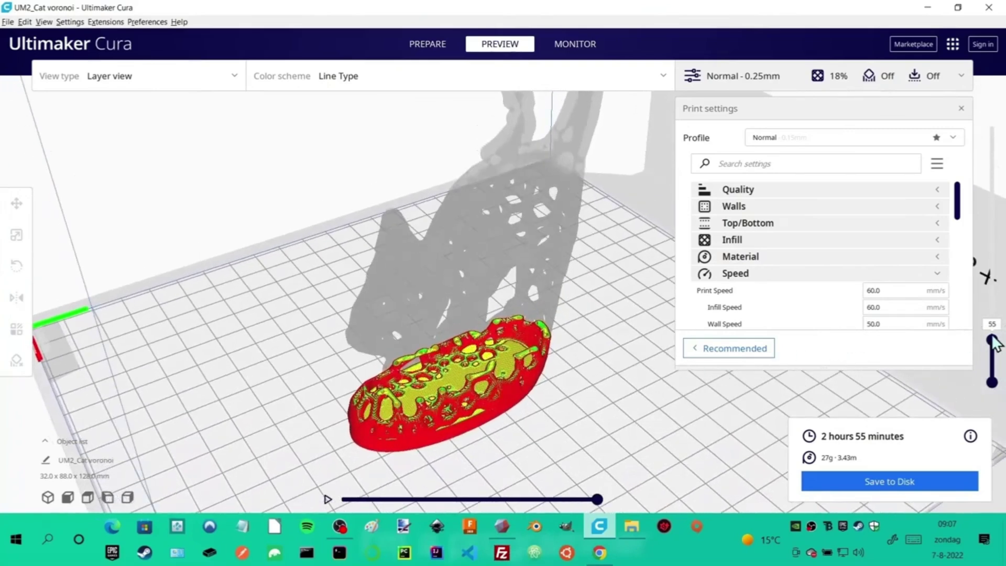
{"action": "left_click_drag", "start_coordinate": [993, 340], "coordinate": [987, 202]}
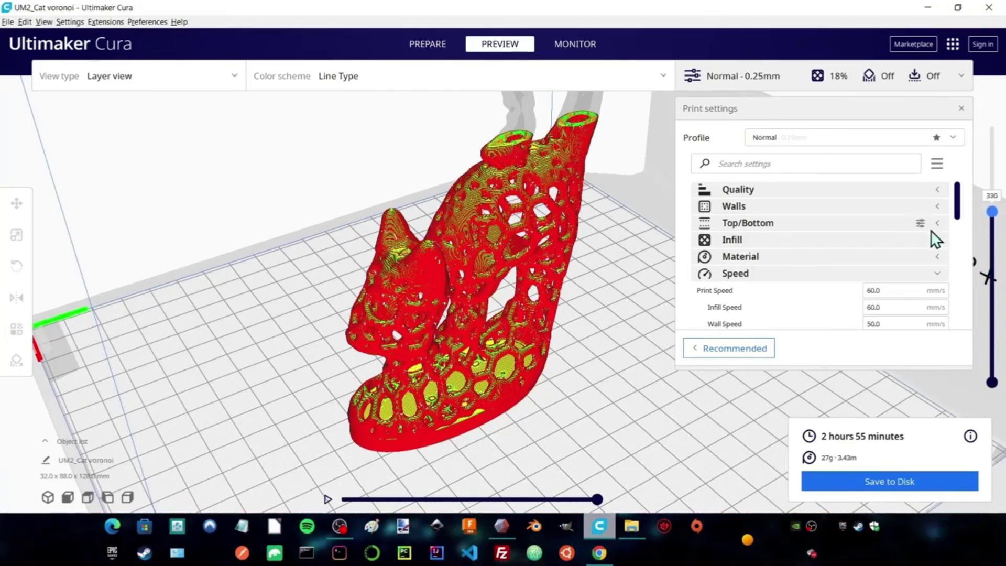
{"action": "right_click_drag", "start_coordinate": [582, 297], "coordinate": [539, 398]}
{"action": "left_click_drag", "start_coordinate": [992, 214], "coordinate": [993, 104]}
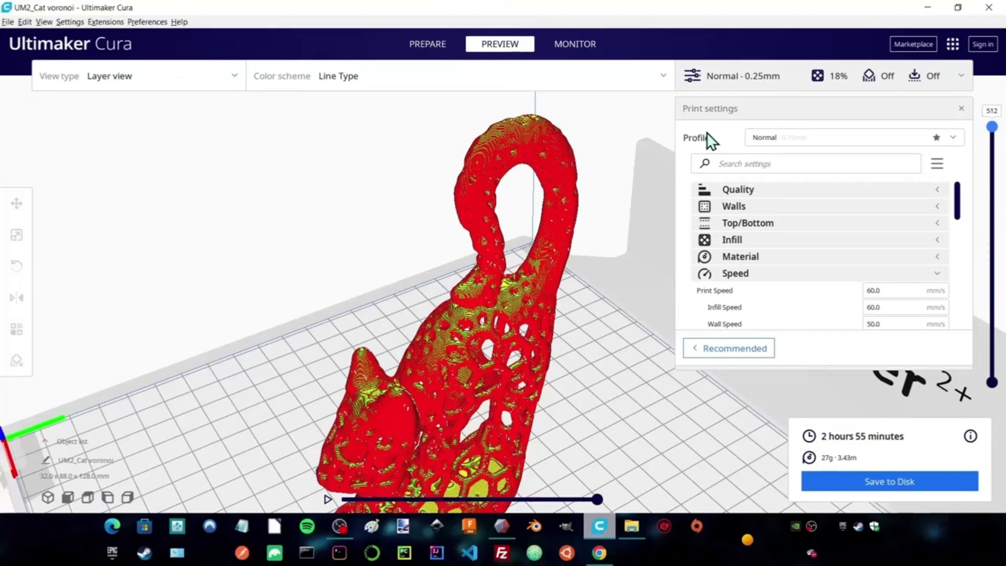
Return to the prepare stage and inspect the whole cat model on the build plate from a low side angle.
{"action": "left_click", "coordinate": [441, 42]}
{"action": "scroll", "coordinate": [479, 248], "scroll_direction": "up", "scroll_amount": 3}
{"action": "scroll", "coordinate": [501, 235], "scroll_direction": "down", "scroll_amount": 5}
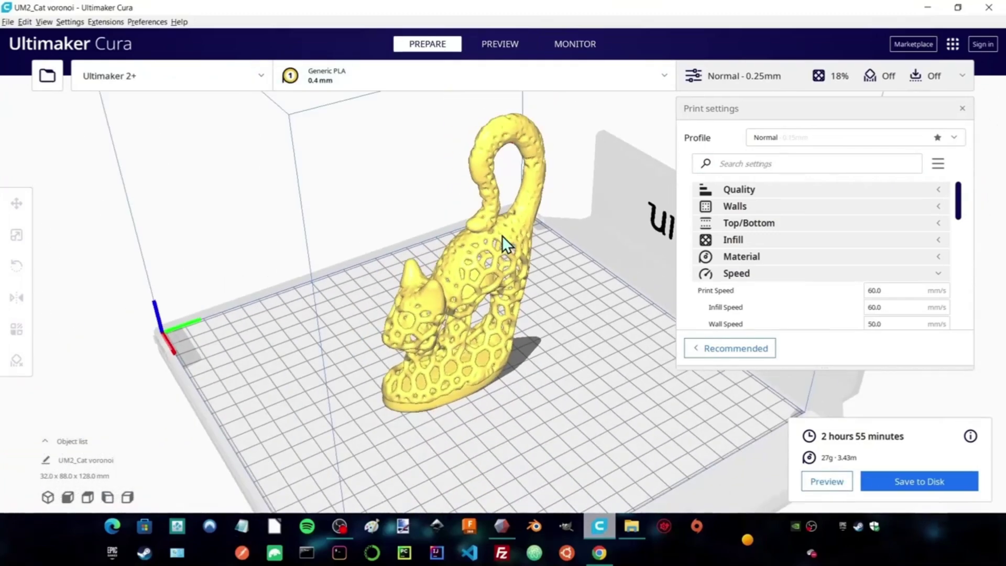
{"action": "right_click_drag", "start_coordinate": [379, 255], "coordinate": [141, 312]}
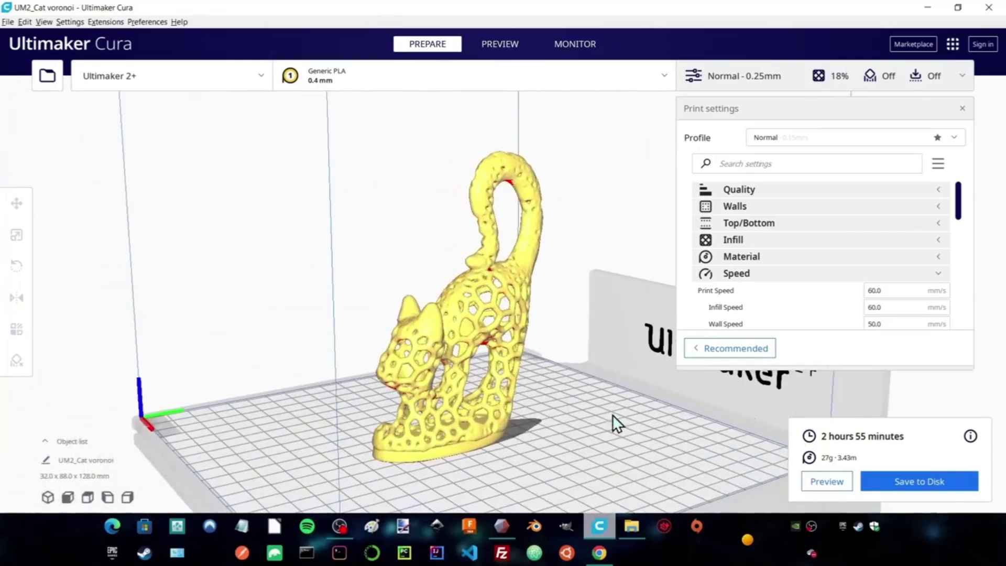